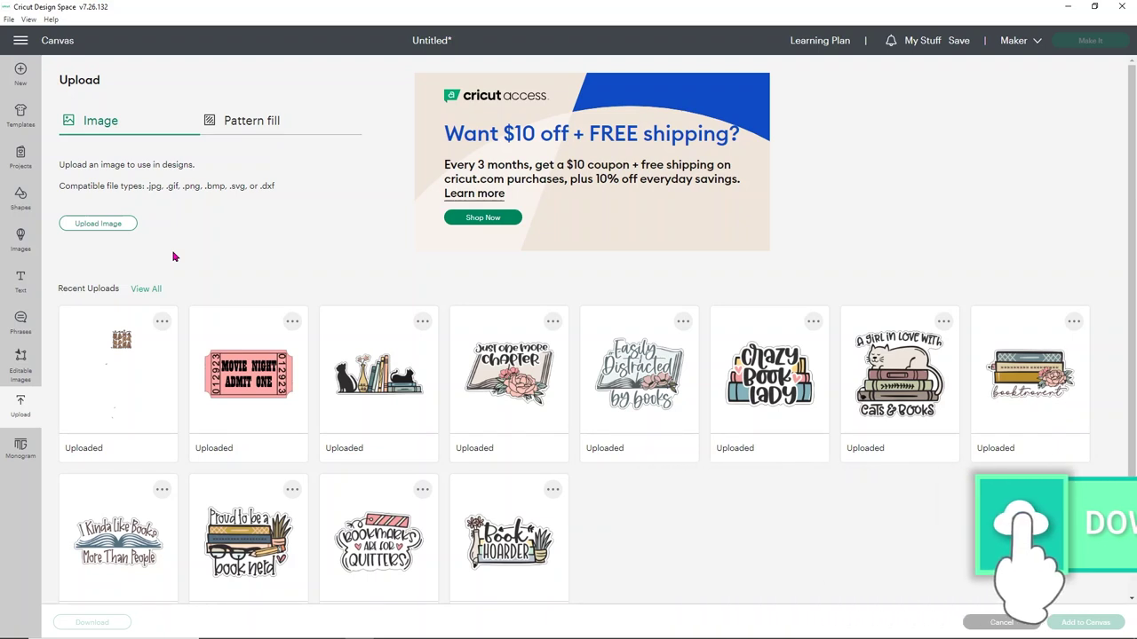
Upload the image file "circle and square" and add it to the canvas
click(118, 226)
click(552, 328)
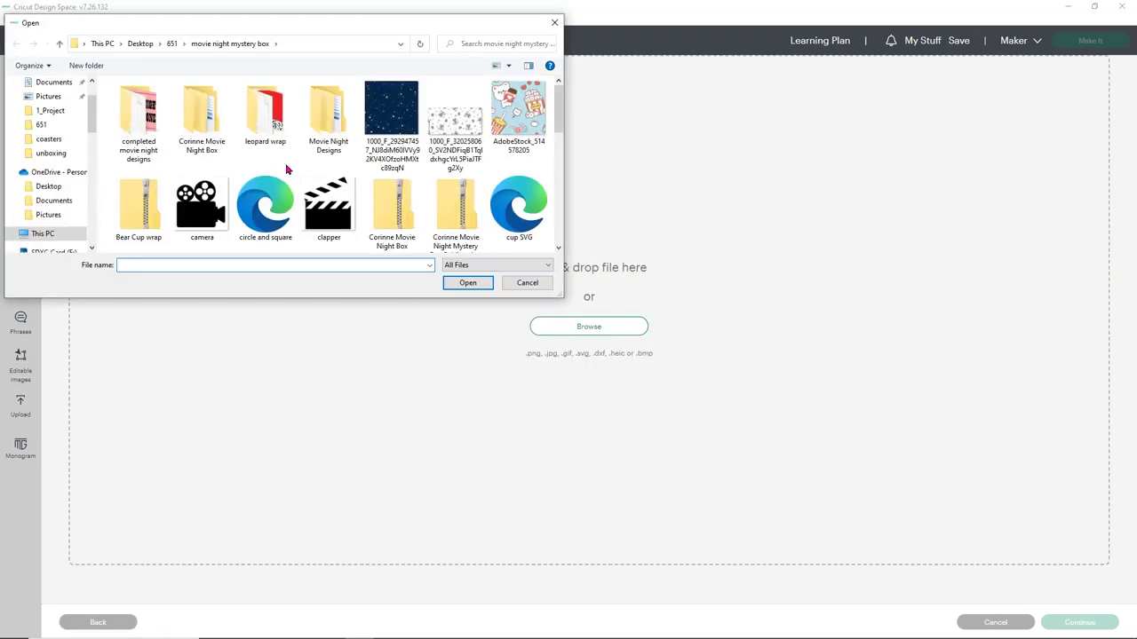
double_click(272, 210)
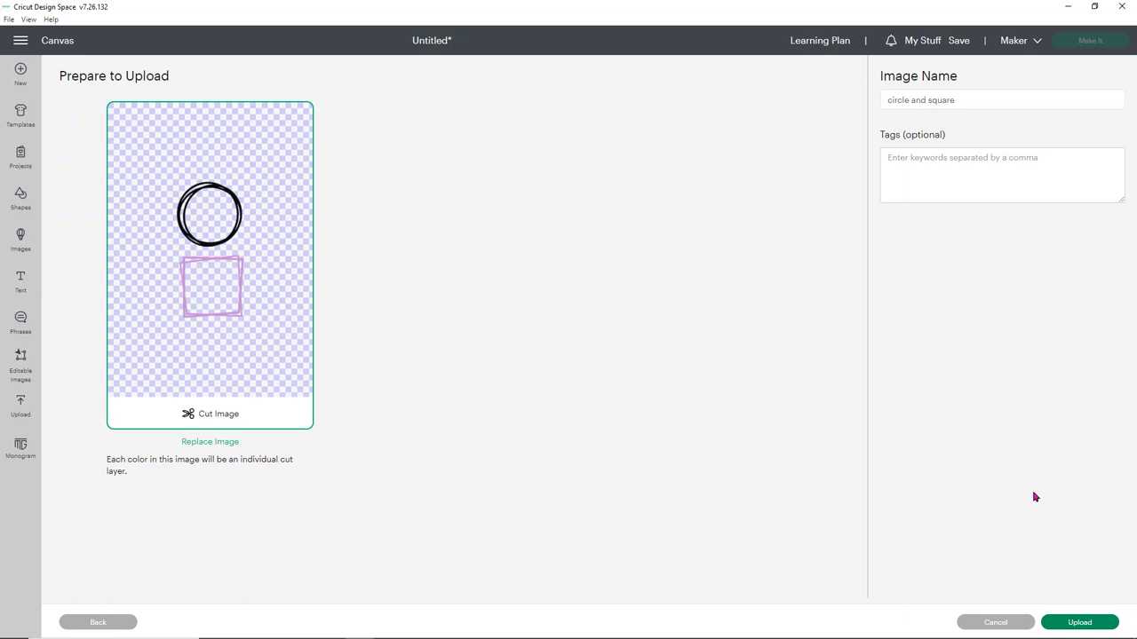
click(1079, 621)
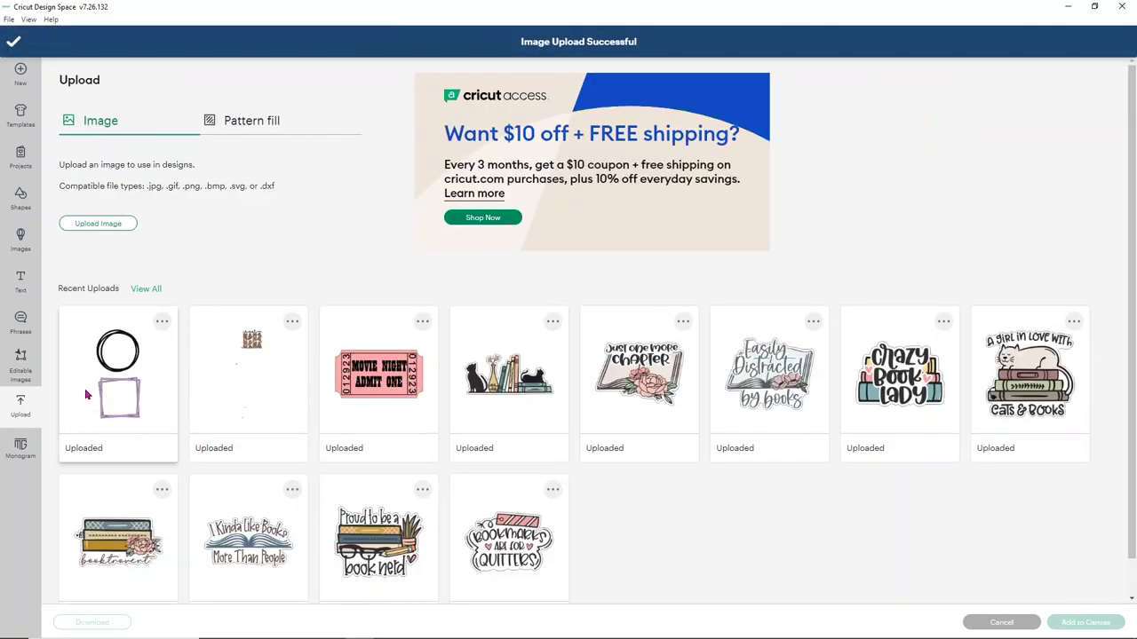
click(111, 399)
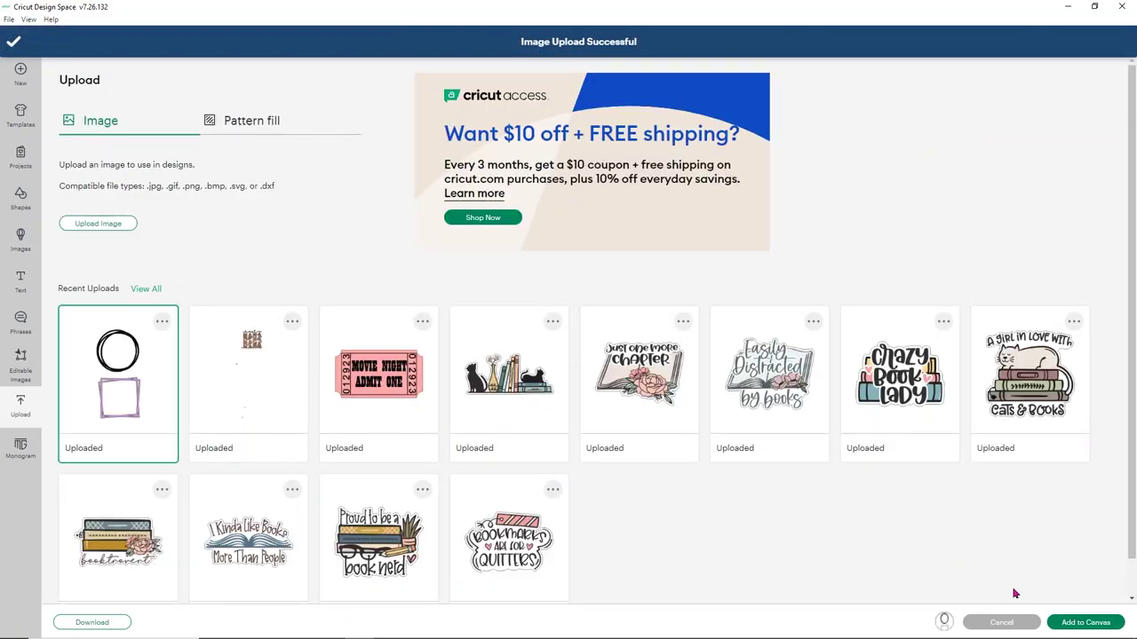
click(1071, 621)
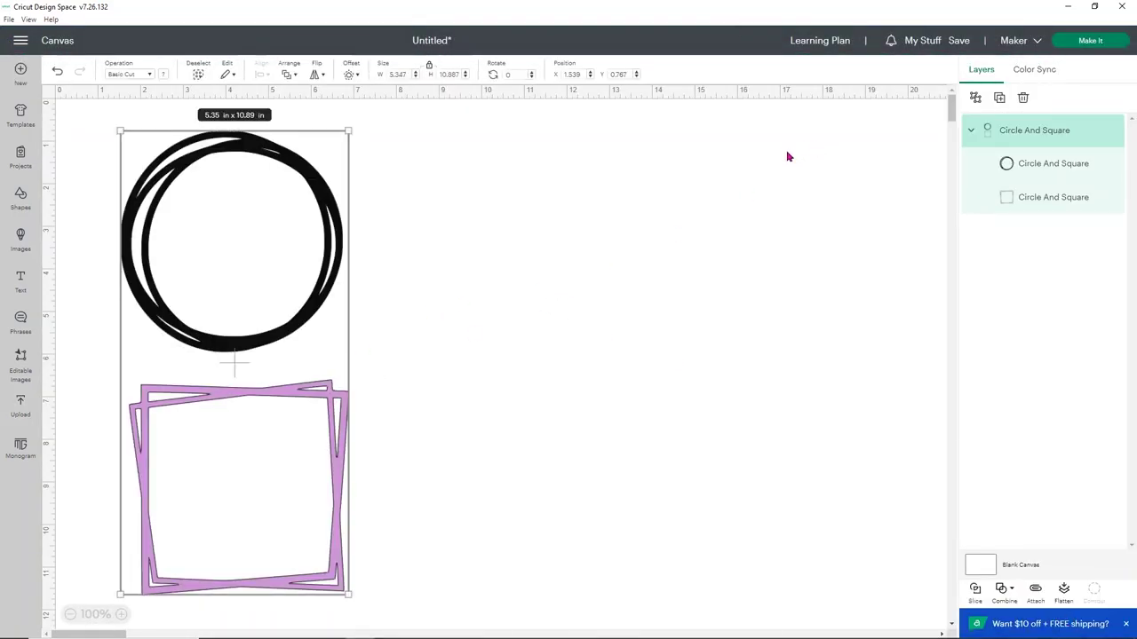
Ungroup the circle and square artwork and move the purple square frame up beside the black circle
click(974, 100)
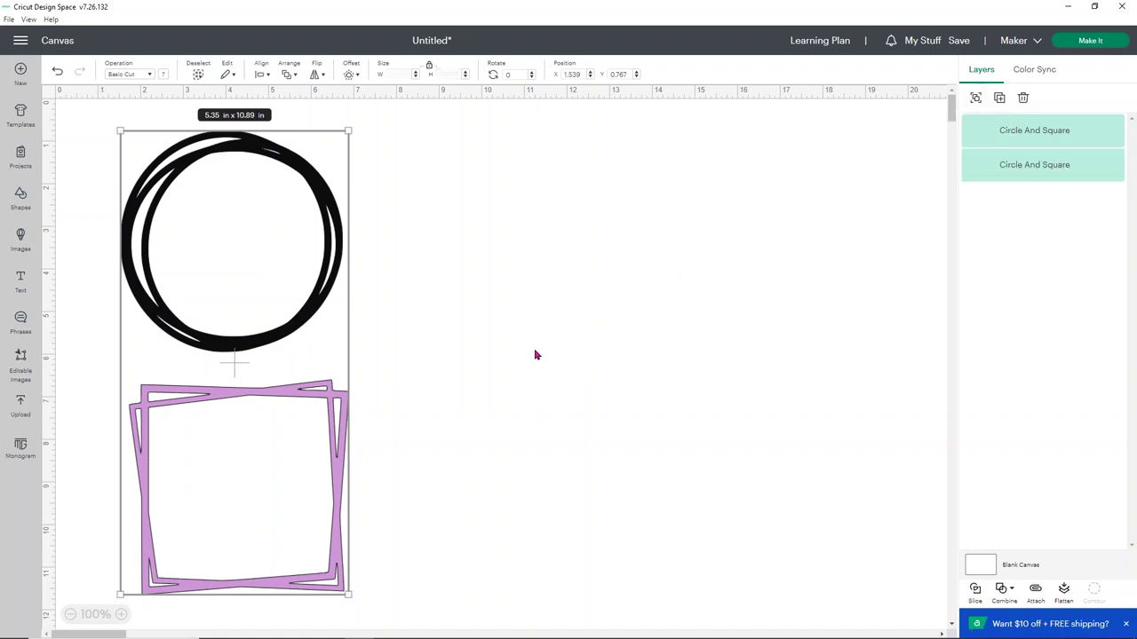
click(536, 353)
drag(329, 422, 591, 348)
drag(788, 282, 748, 180)
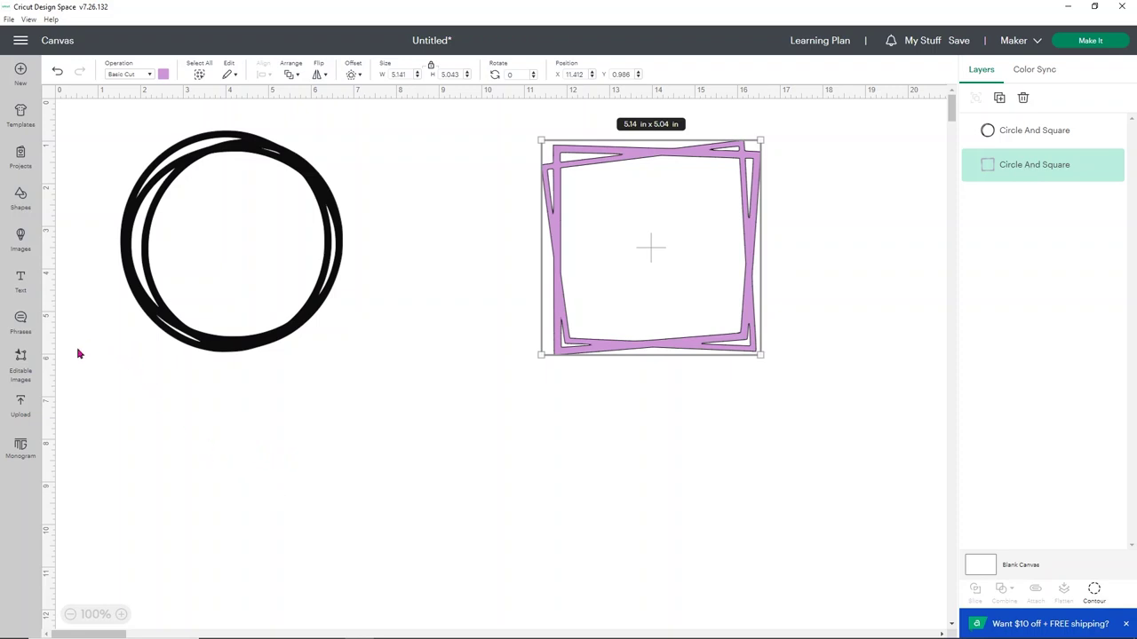
Insert a free square shape and place it below the gap between the circle and the purple frame
click(20, 204)
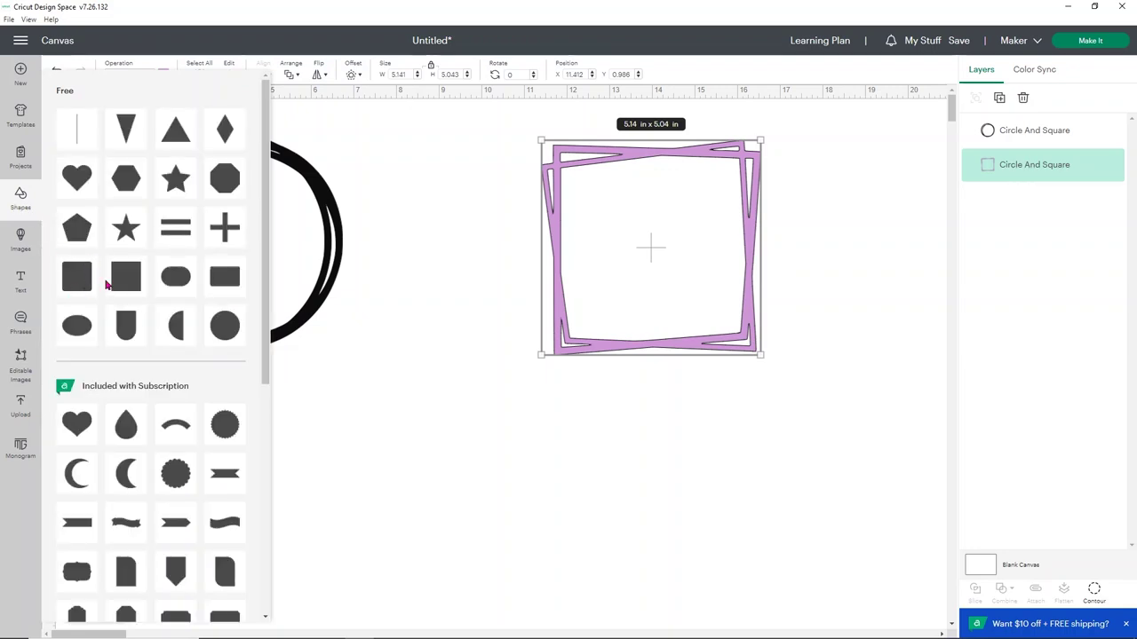
click(127, 290)
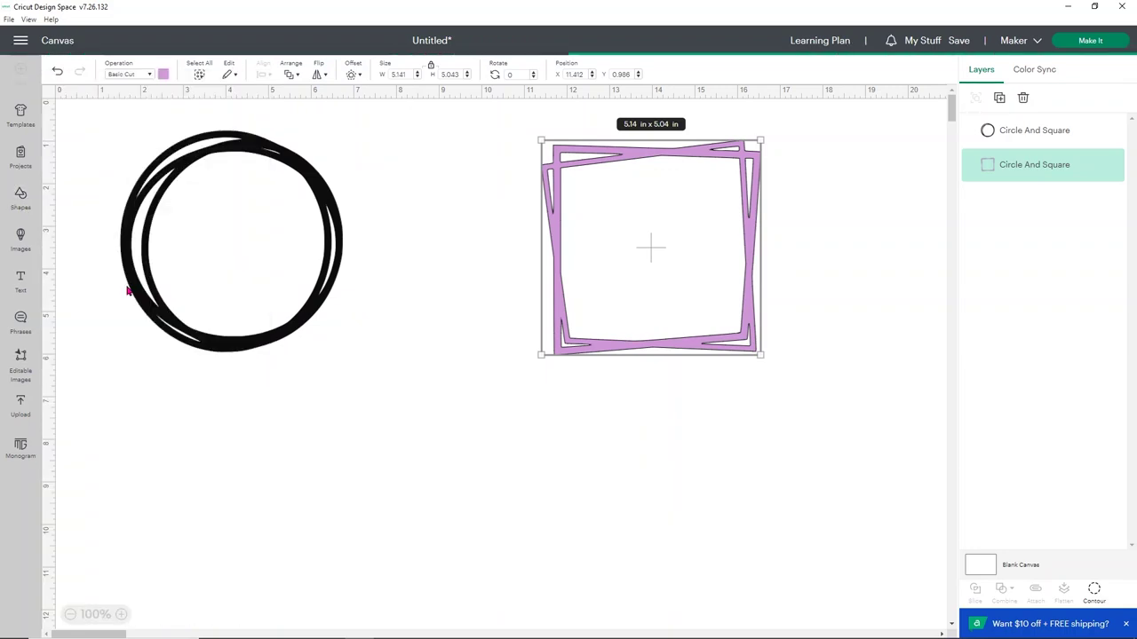
drag(162, 198, 434, 419)
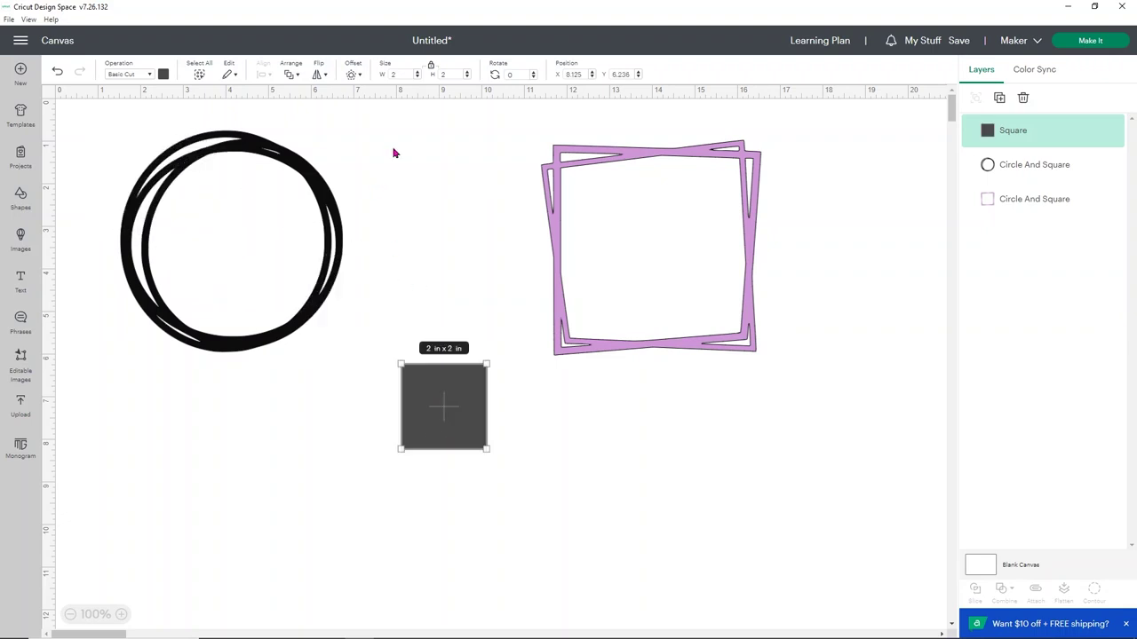
Unlock the square's proportions, resize it to 13 in wide by 9 in high, and move it over the two frames
click(431, 66)
click(391, 74)
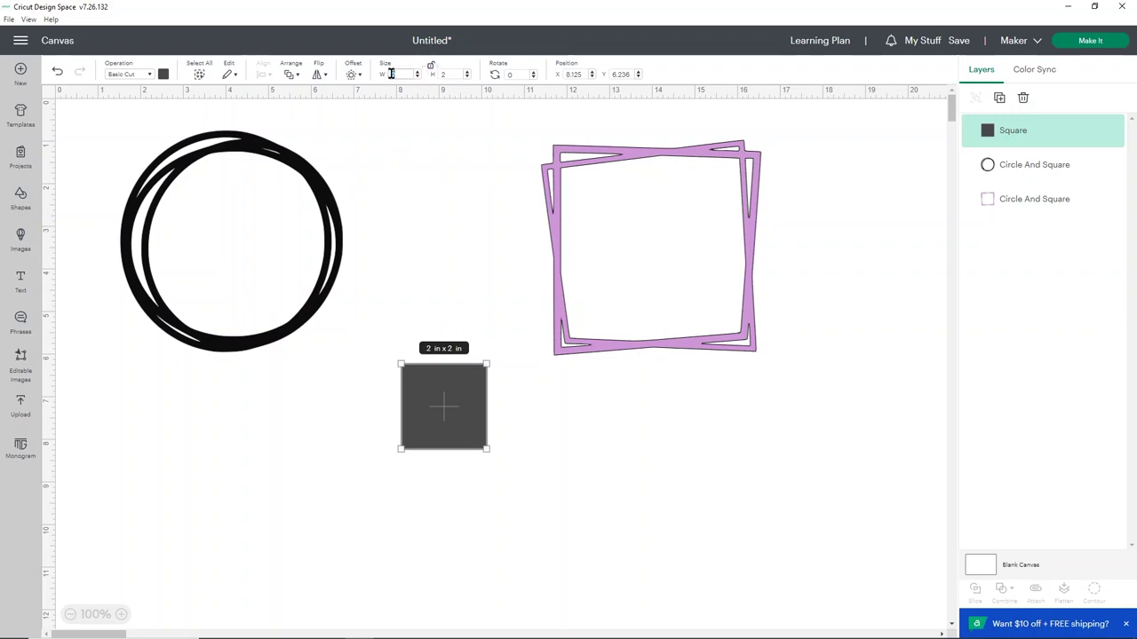
text(13)
key(Tab)
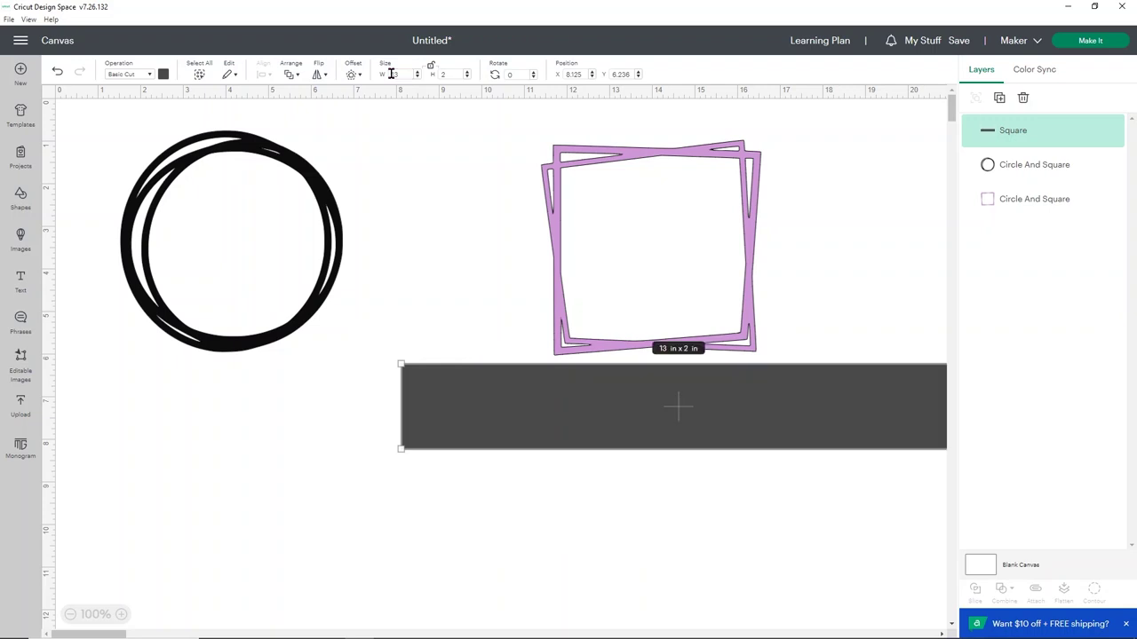
text(9)
key(Return)
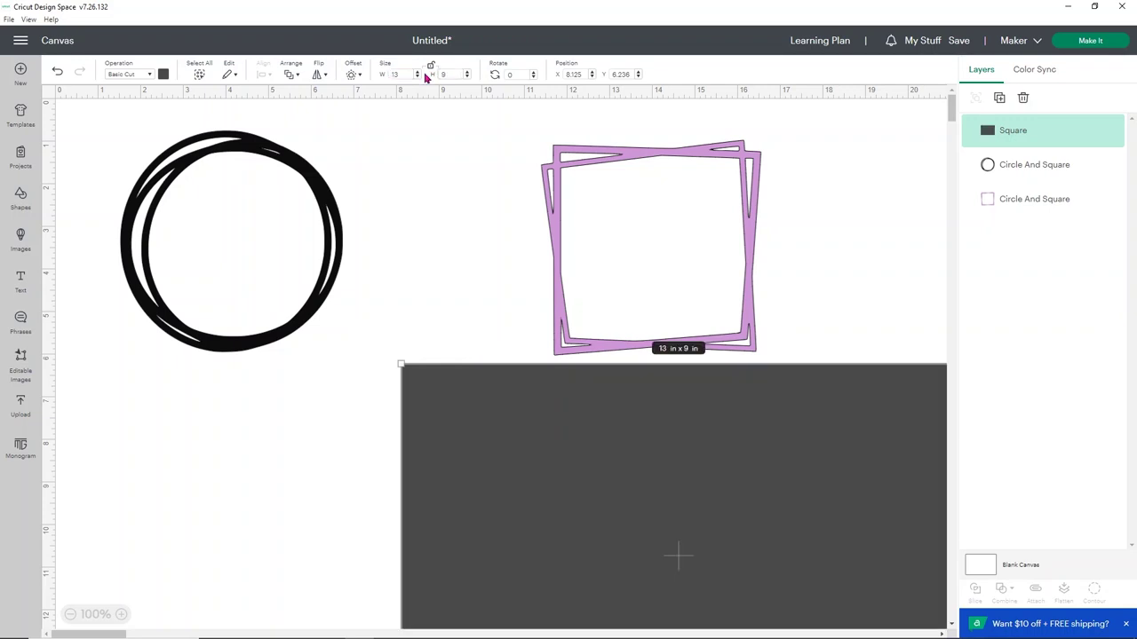
drag(611, 527, 352, 352)
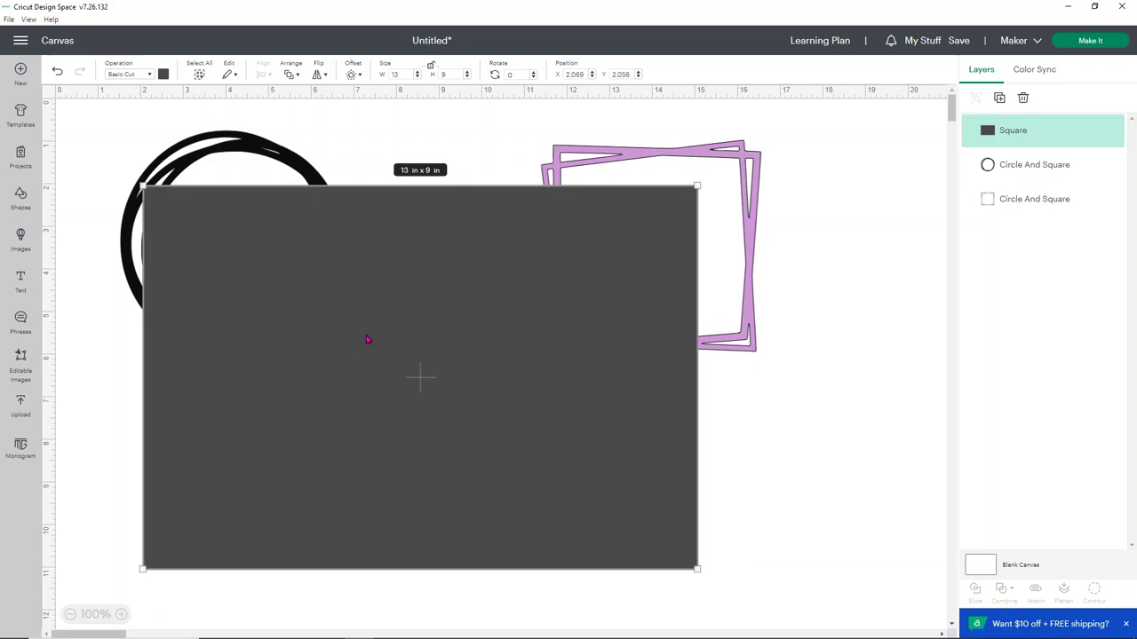
Change the 13 × 9 in rectangle's operation from cutting to Guide
click(163, 76)
click(165, 78)
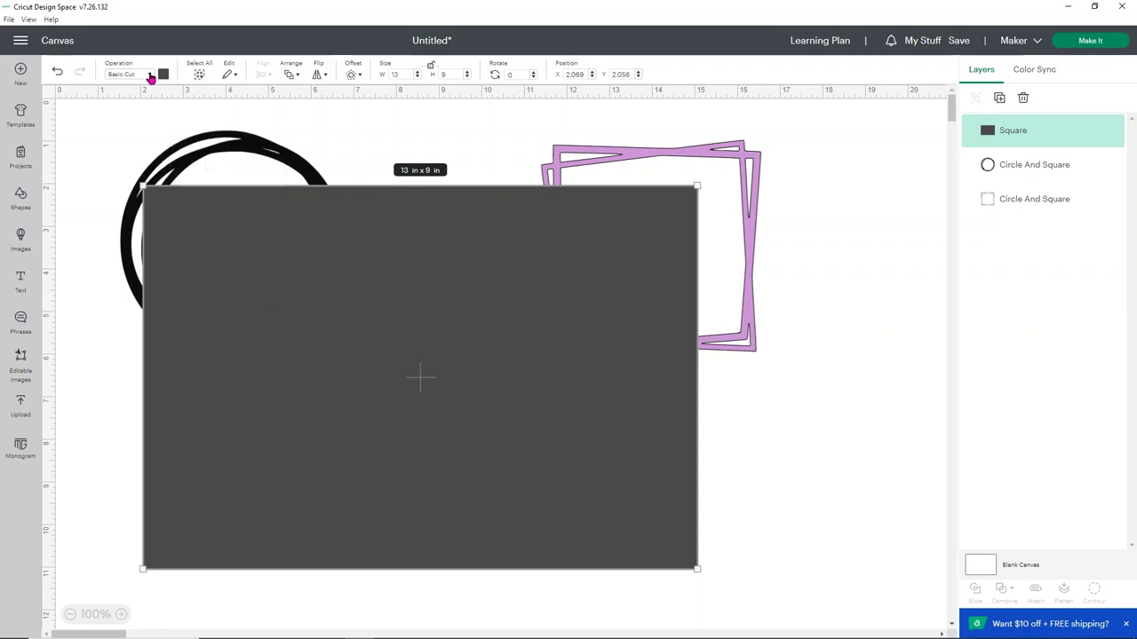
click(151, 76)
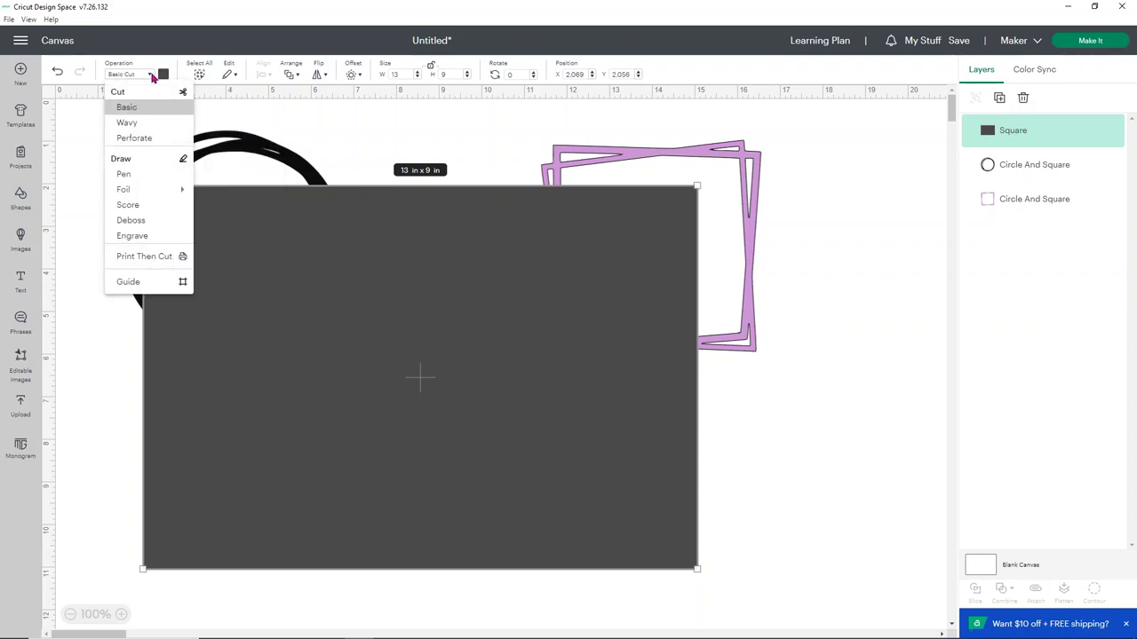
click(127, 282)
click(722, 450)
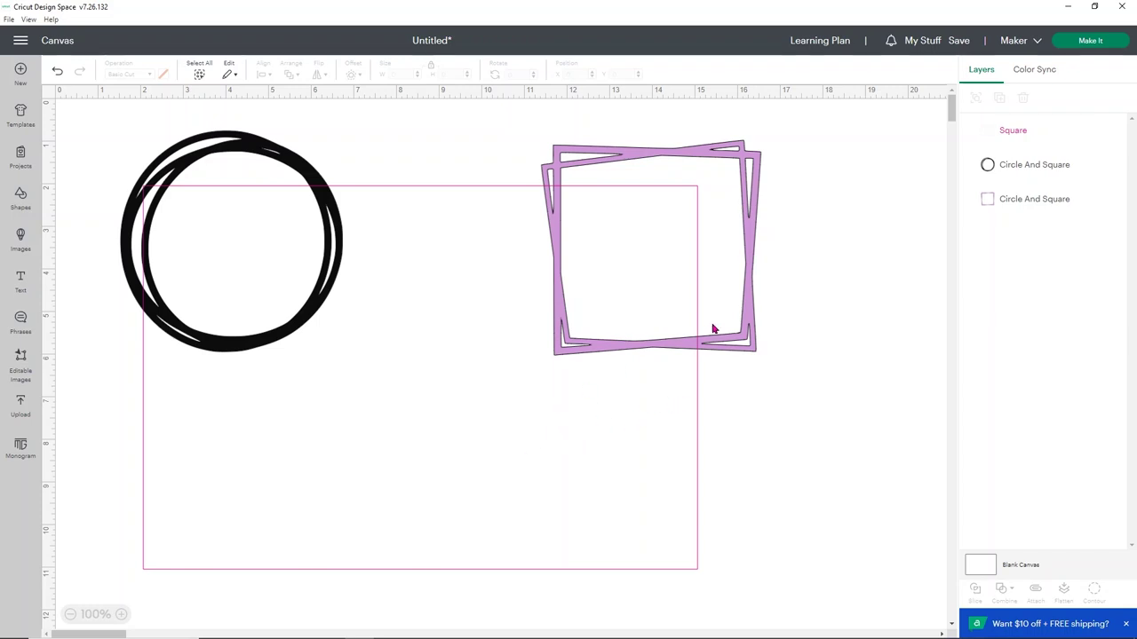
Send the guide rectangle to the back of the layer order
right_click(1005, 133)
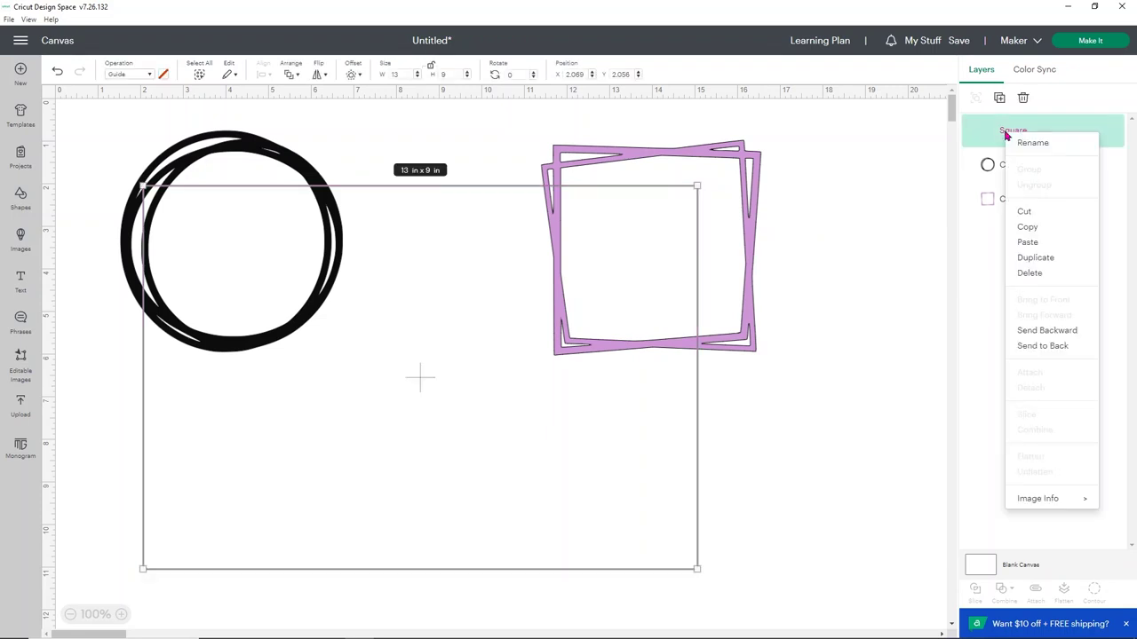
click(1055, 350)
click(811, 287)
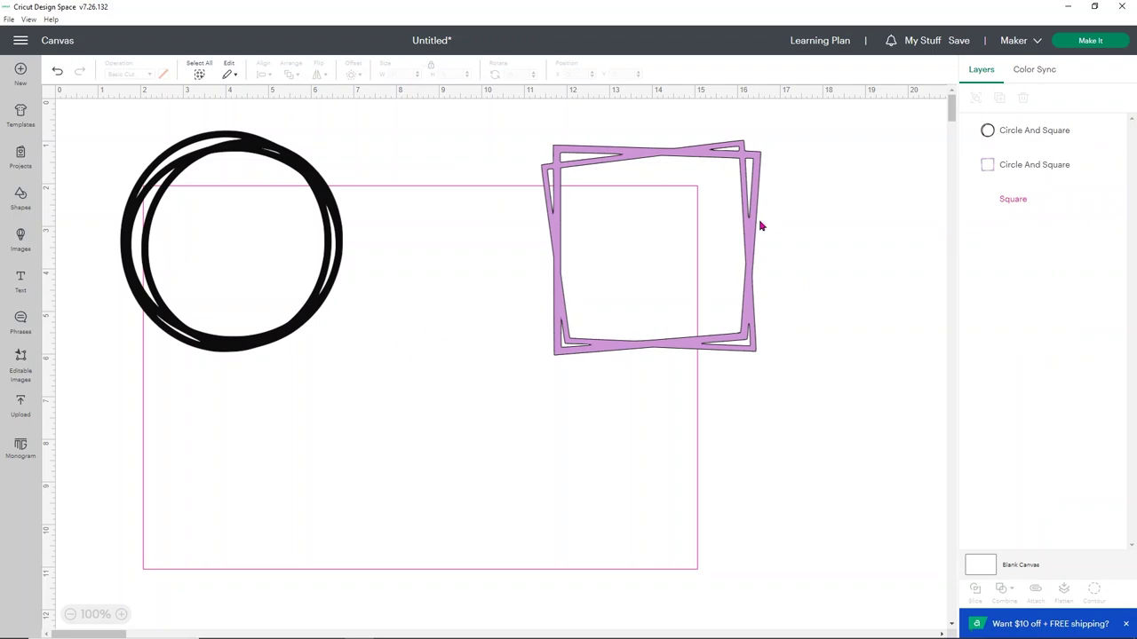
Arrange both frames inside the guide, shrinking the circle and enlarging the purple square frame to about 6.4 × 6.28 in
drag(742, 249, 657, 448)
drag(323, 292, 359, 354)
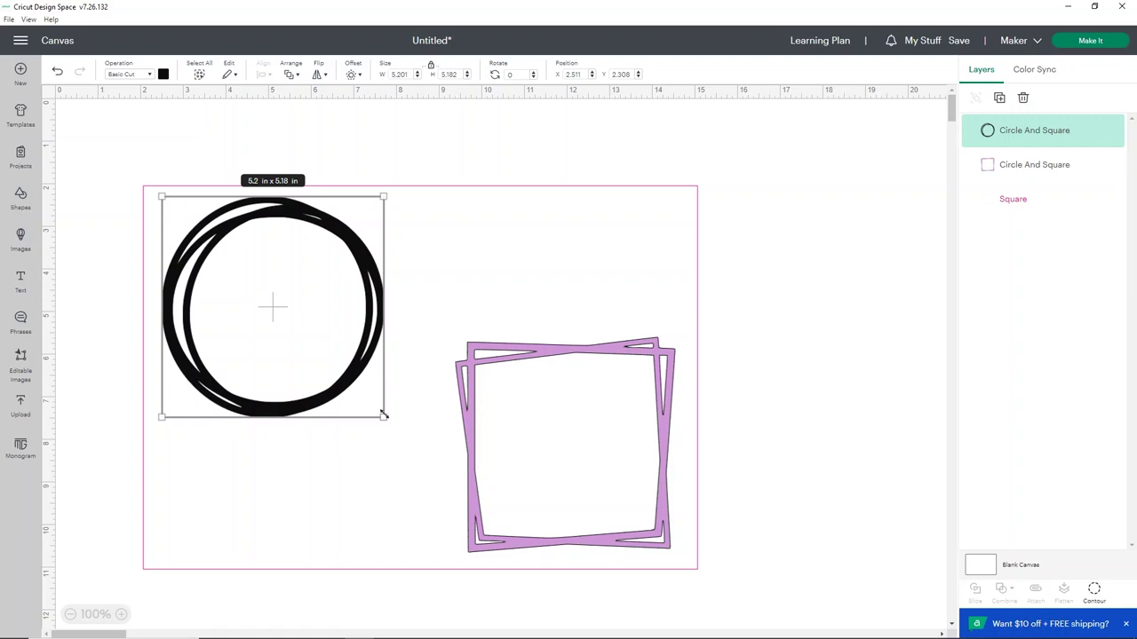
drag(384, 415, 344, 385)
click(610, 353)
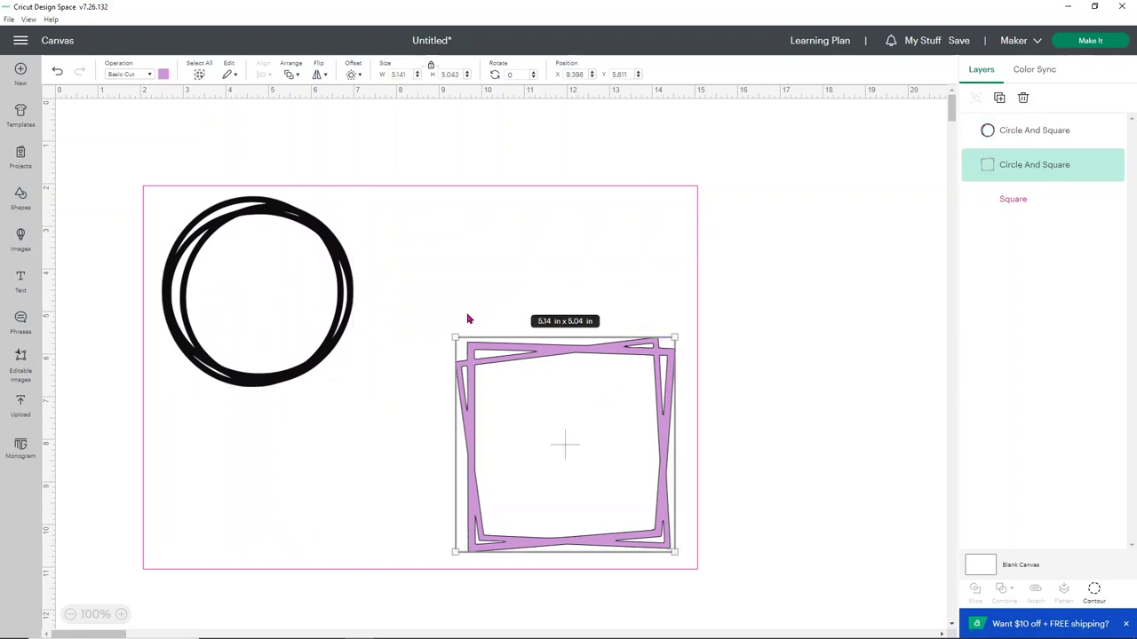
drag(452, 334, 402, 315)
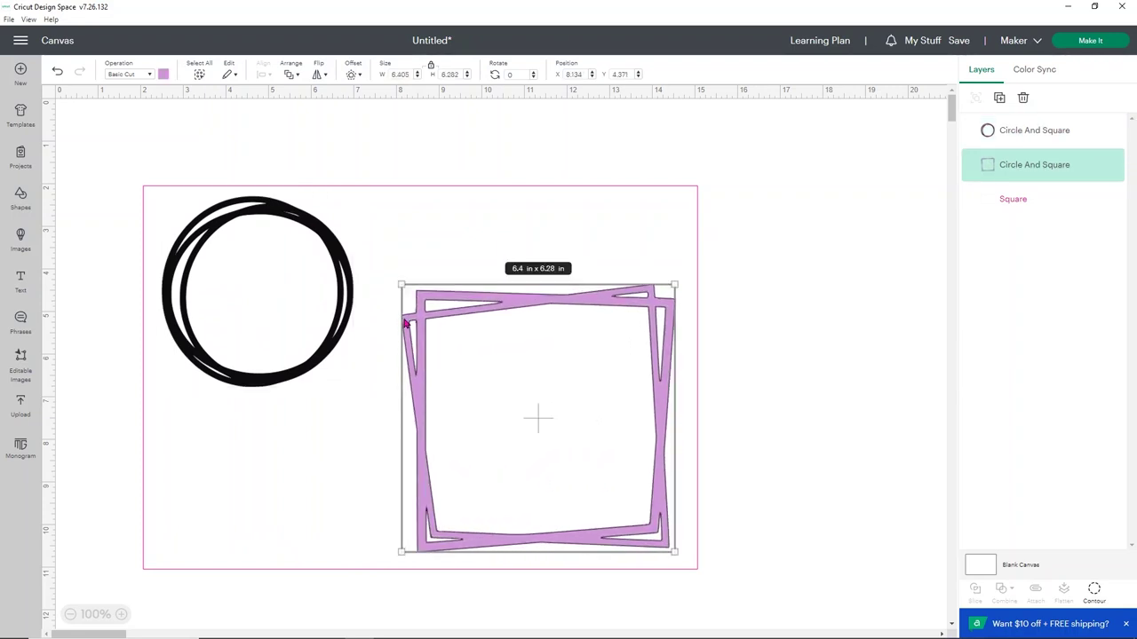
click(910, 253)
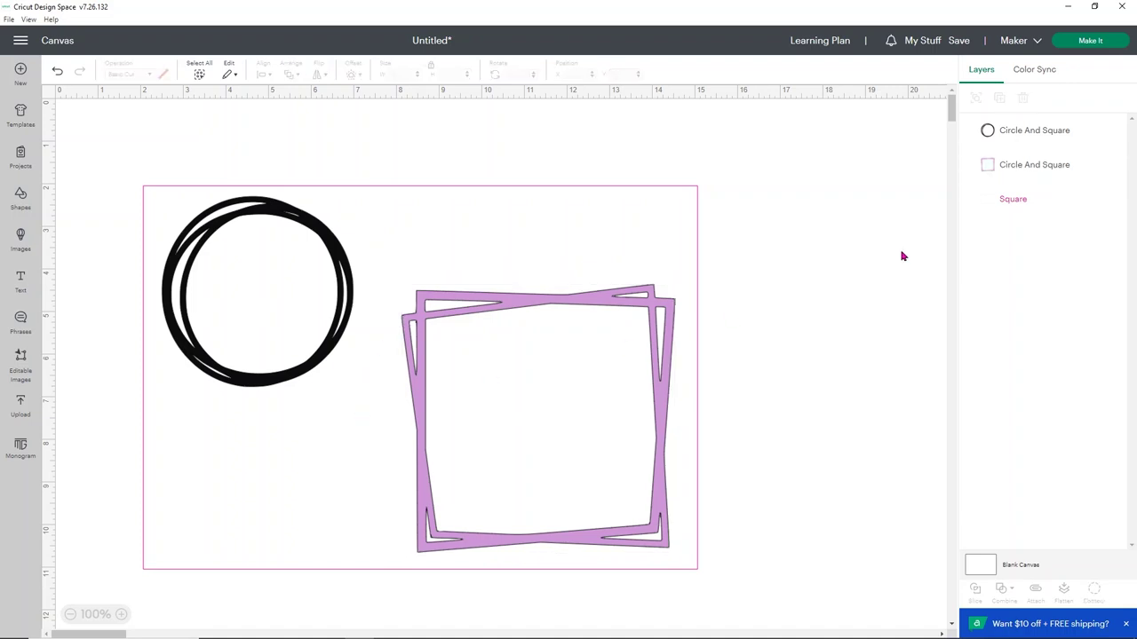
Add the text "Snacks" and move it outside the guide, to the right of the purple frame
click(21, 282)
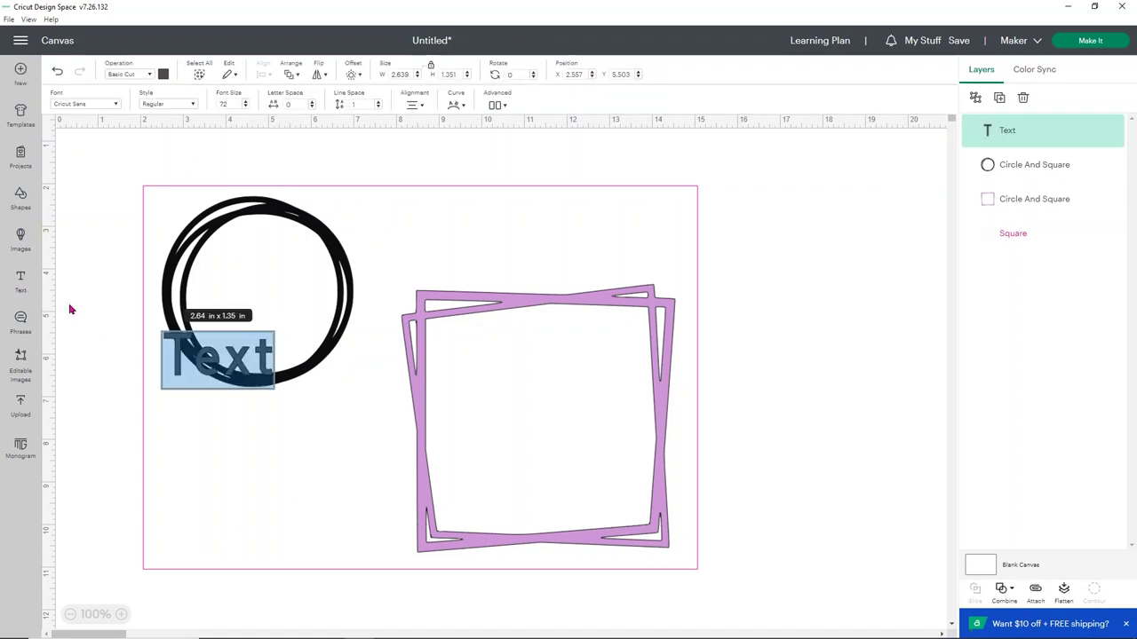
text(Snacks)
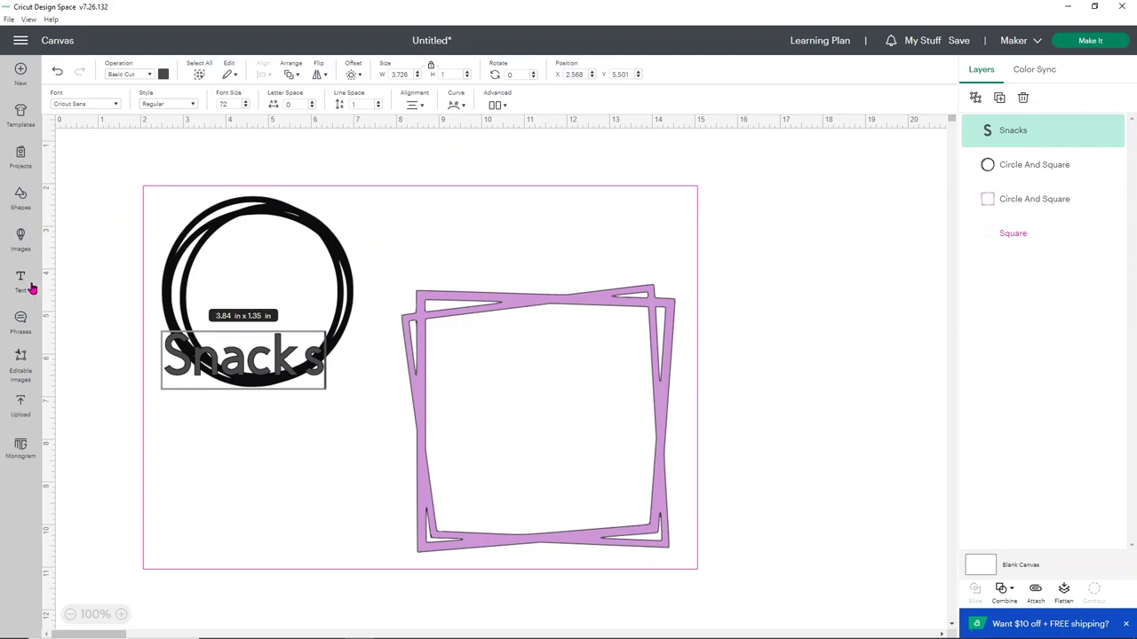
click(114, 106)
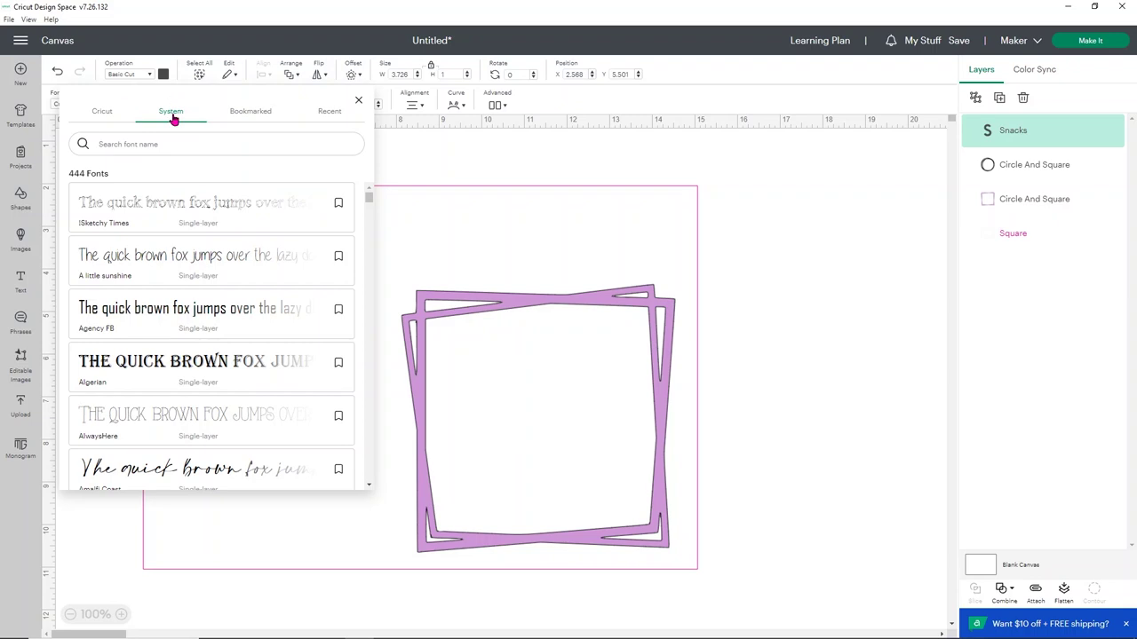
click(744, 235)
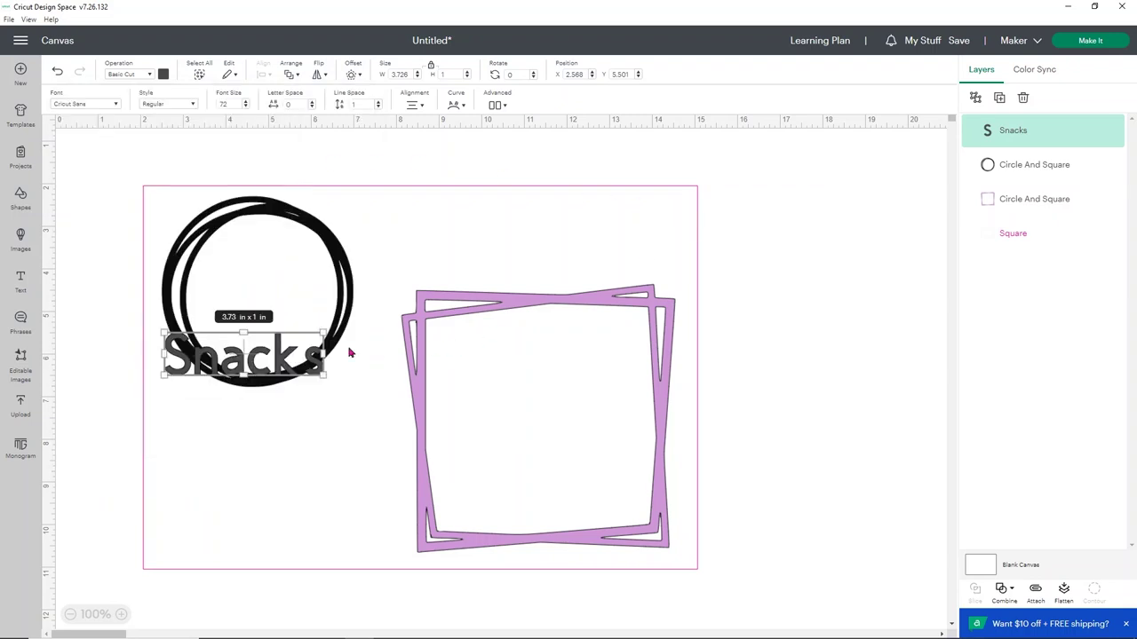
drag(282, 359, 853, 307)
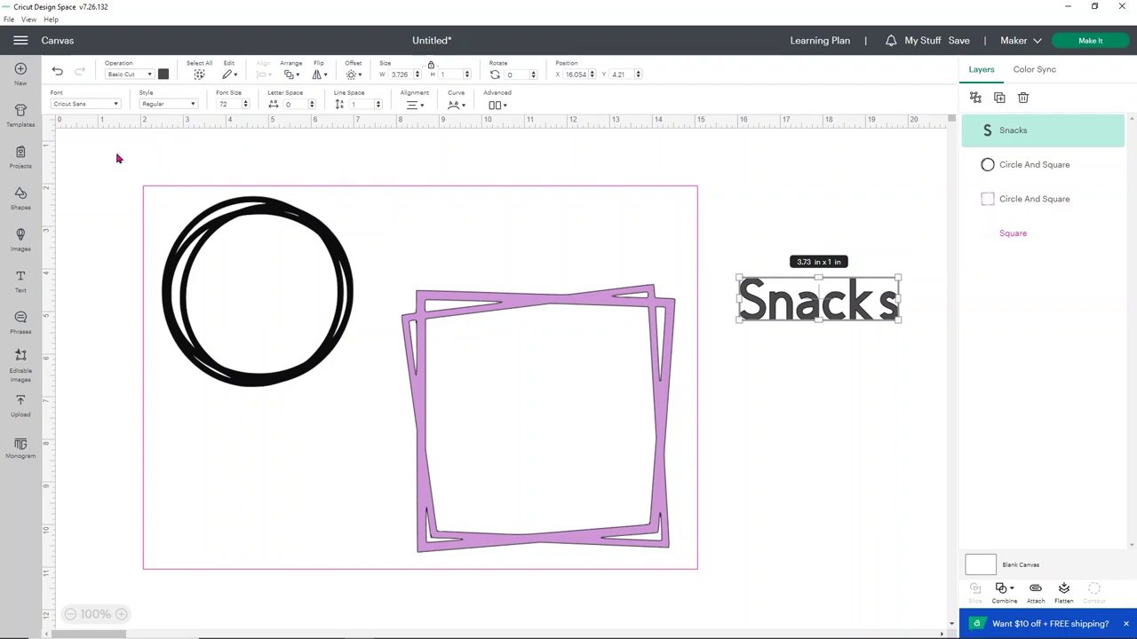
Try the Austin Hearts system font on the "Snacks" text, and set its font to Barbie
click(118, 106)
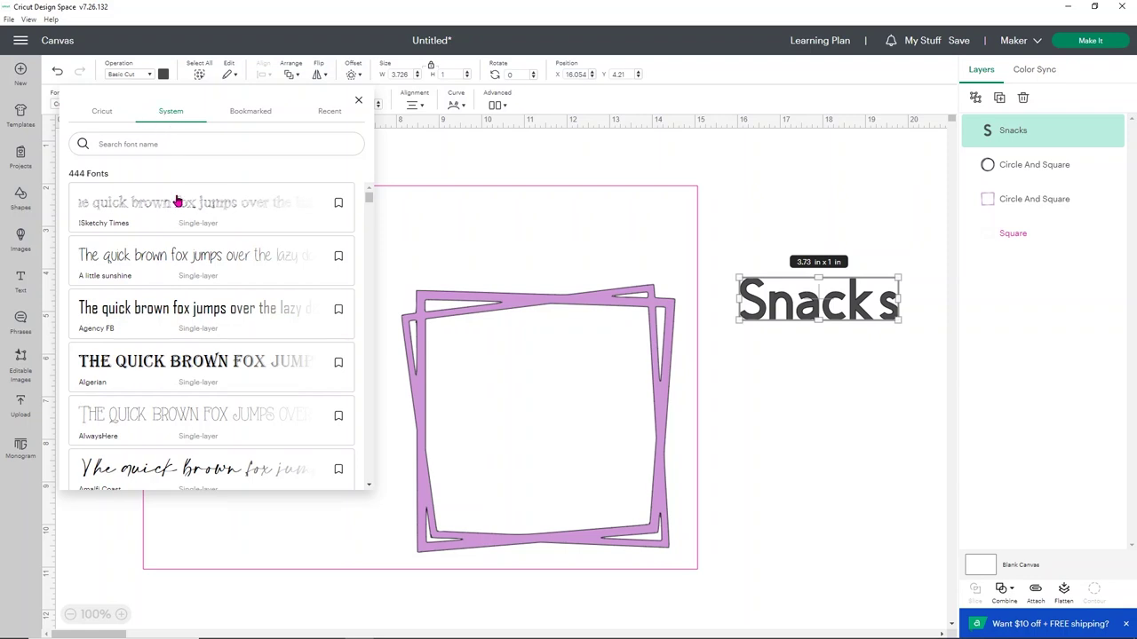
scroll(177, 203, down, 3)
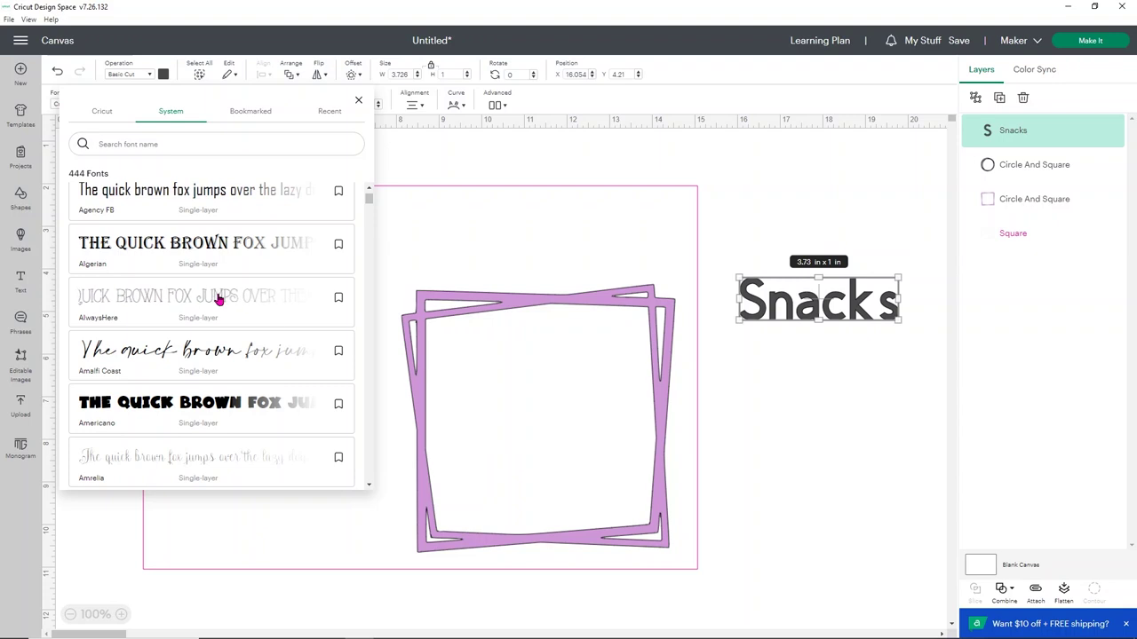
scroll(222, 307, down, 8)
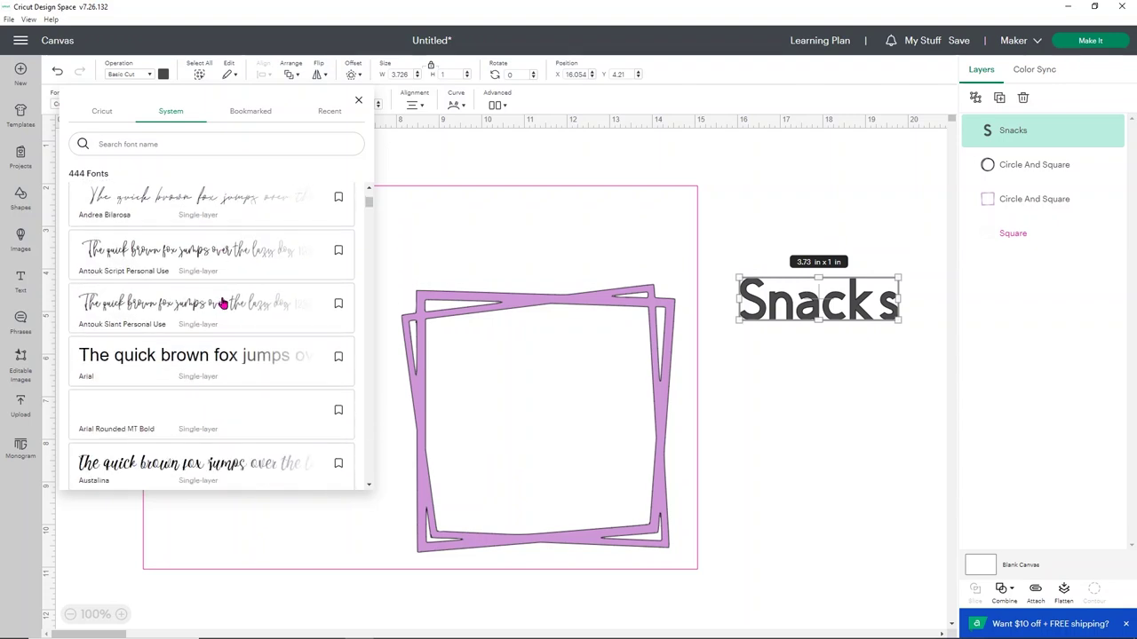
scroll(222, 308, down, 6)
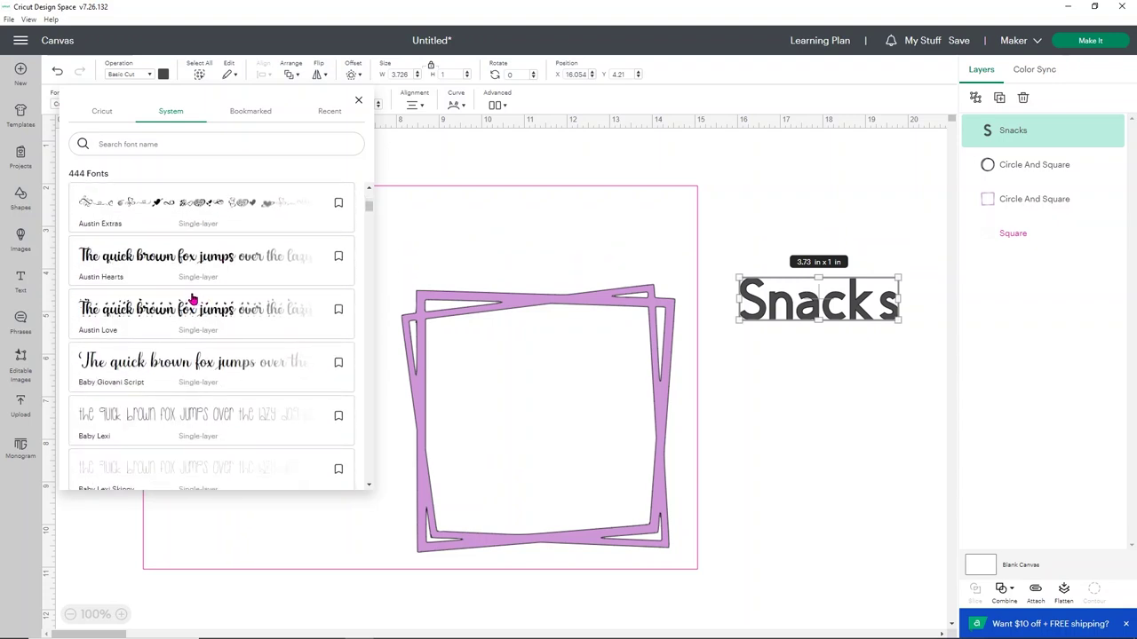
click(169, 273)
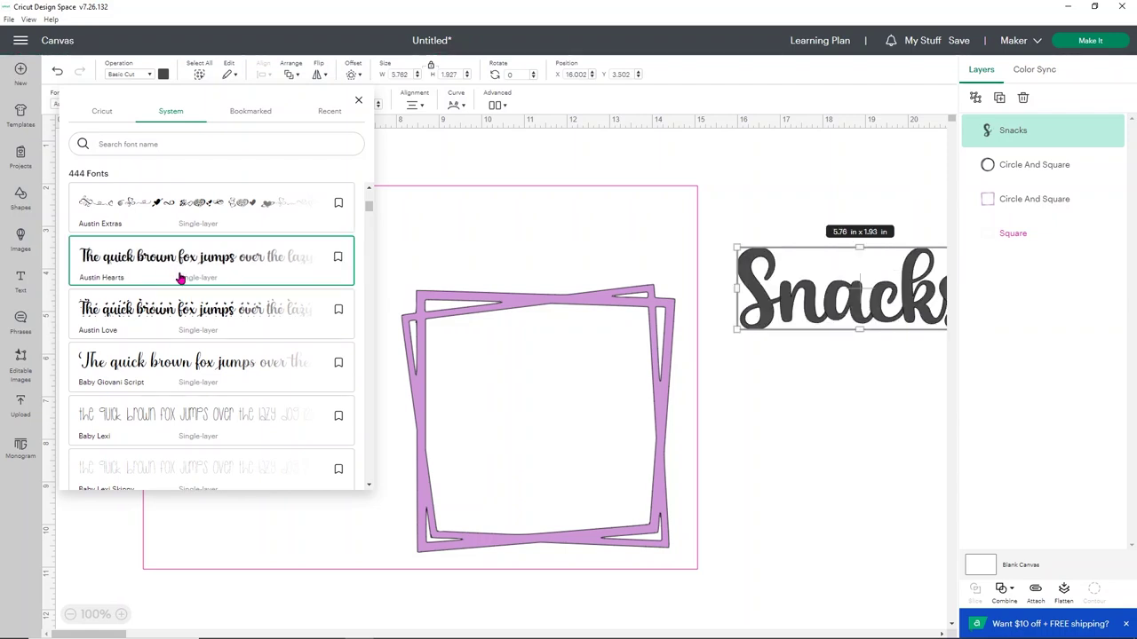
scroll(181, 284, down, 1)
scroll(182, 286, down, 7)
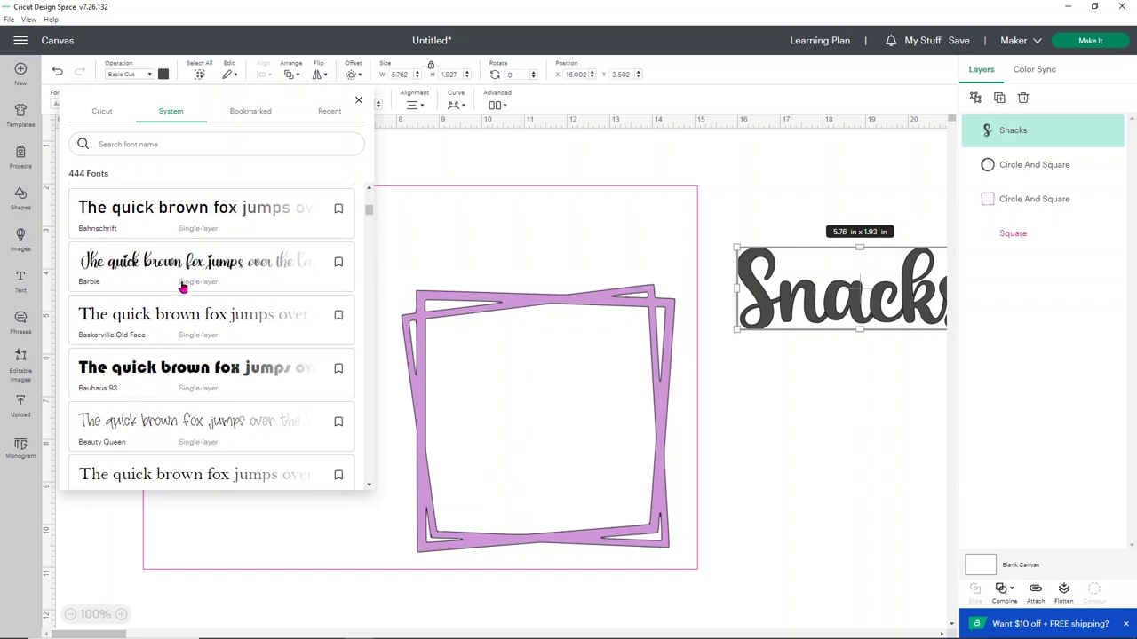
click(135, 267)
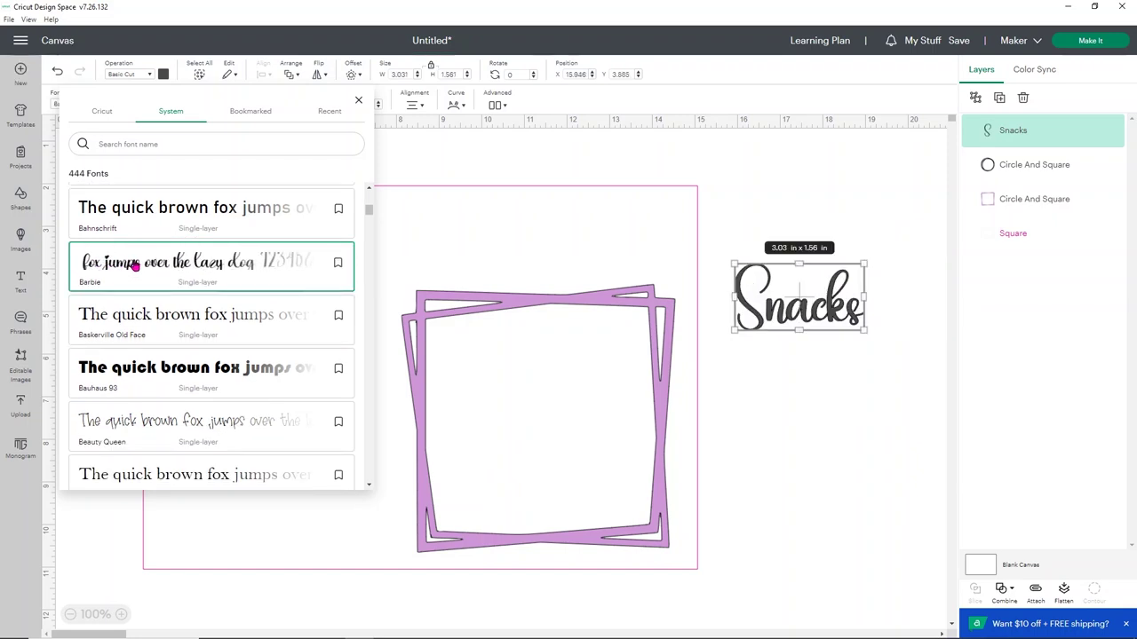
Search the system fonts for "play" and set the "Snacks" text's font to Playbill
scroll(142, 297, down, 8)
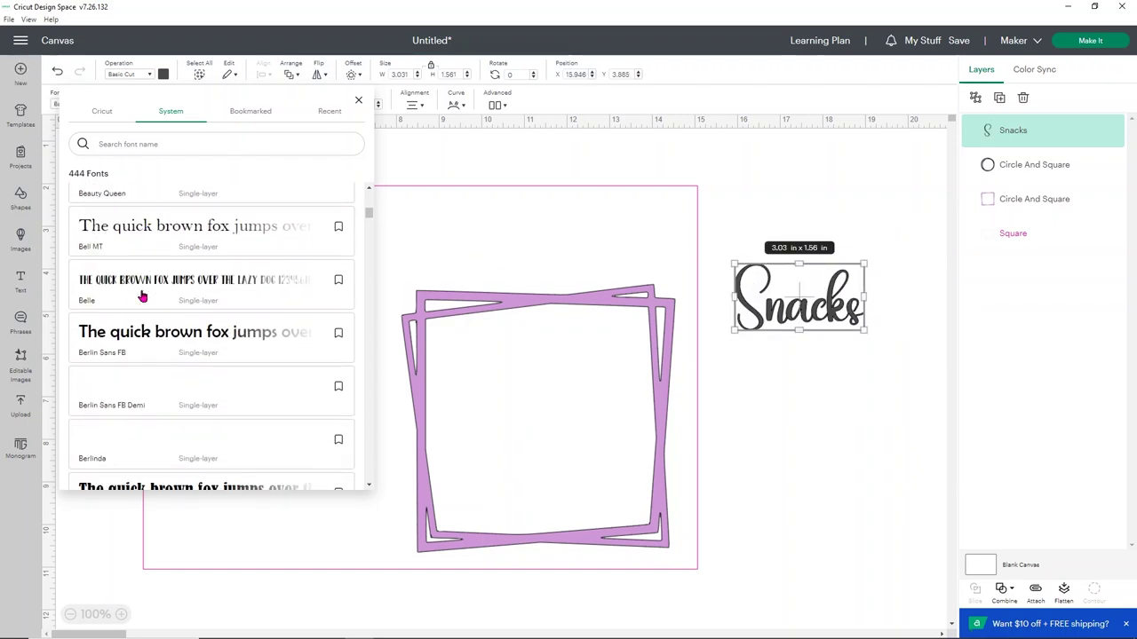
click(174, 143)
text(play)
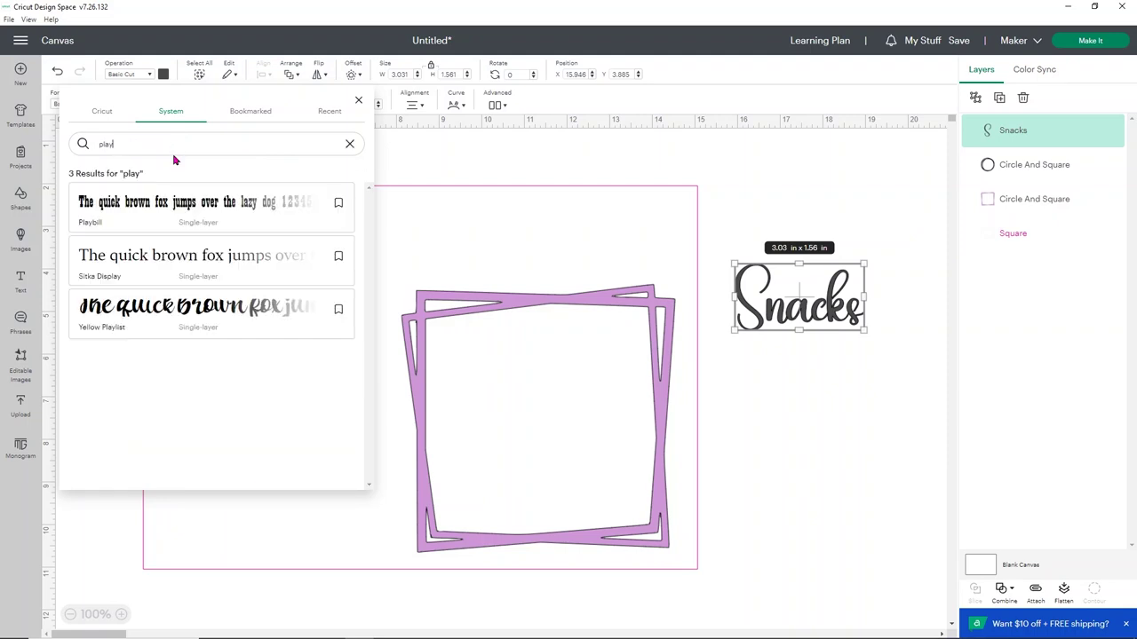
click(183, 205)
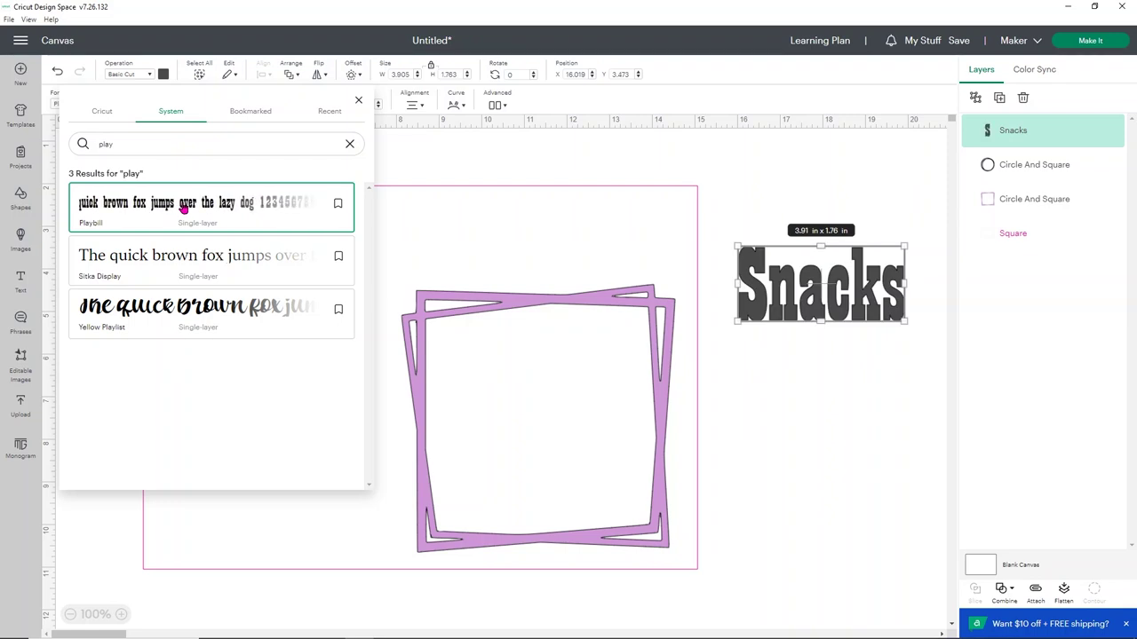
Rewrite the "Snacks" text in capitals as "SNACKS"
double_click(871, 282)
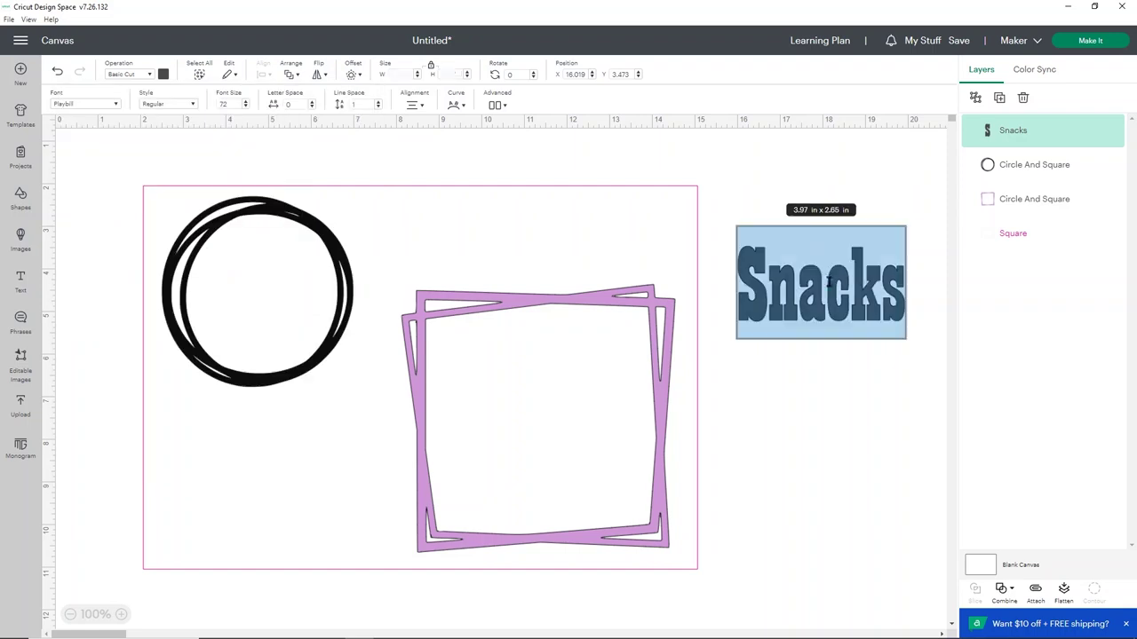
click(873, 282)
click(897, 283)
key(BackSpace)
key(BackSpace)
key(BackSpace)
key(BackSpace)
key(BackSpace)
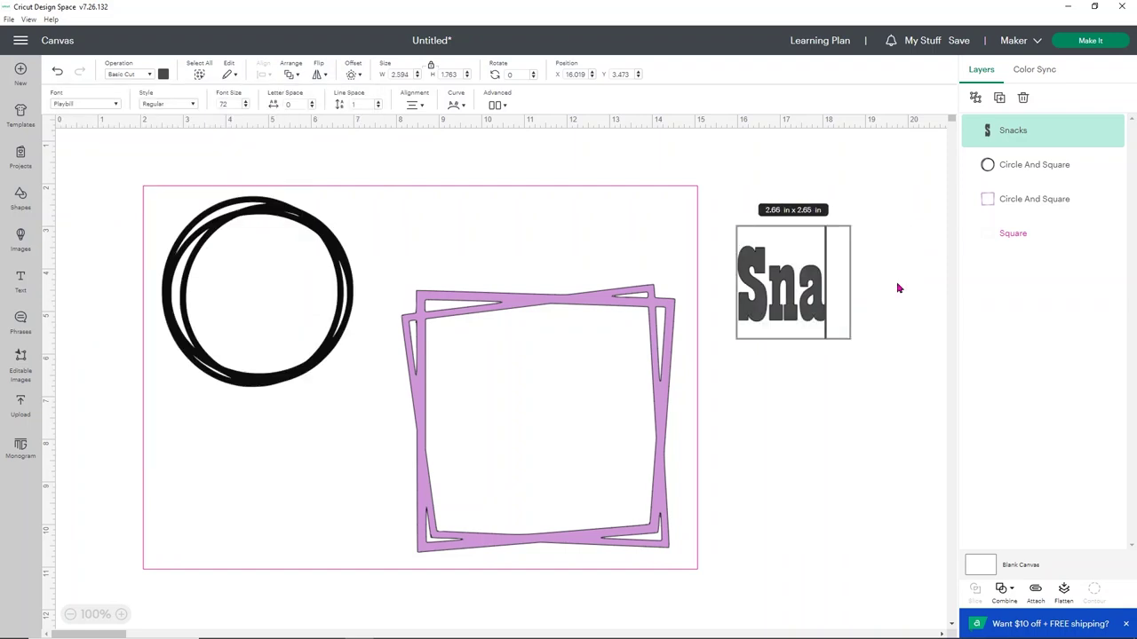
text(NACKS)
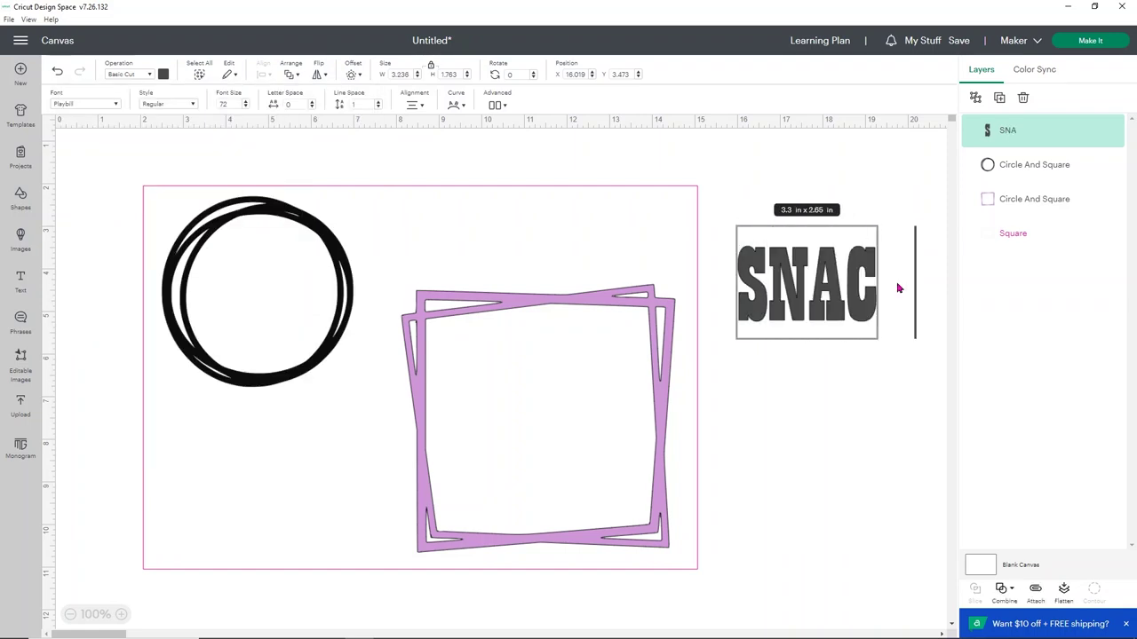
click(885, 195)
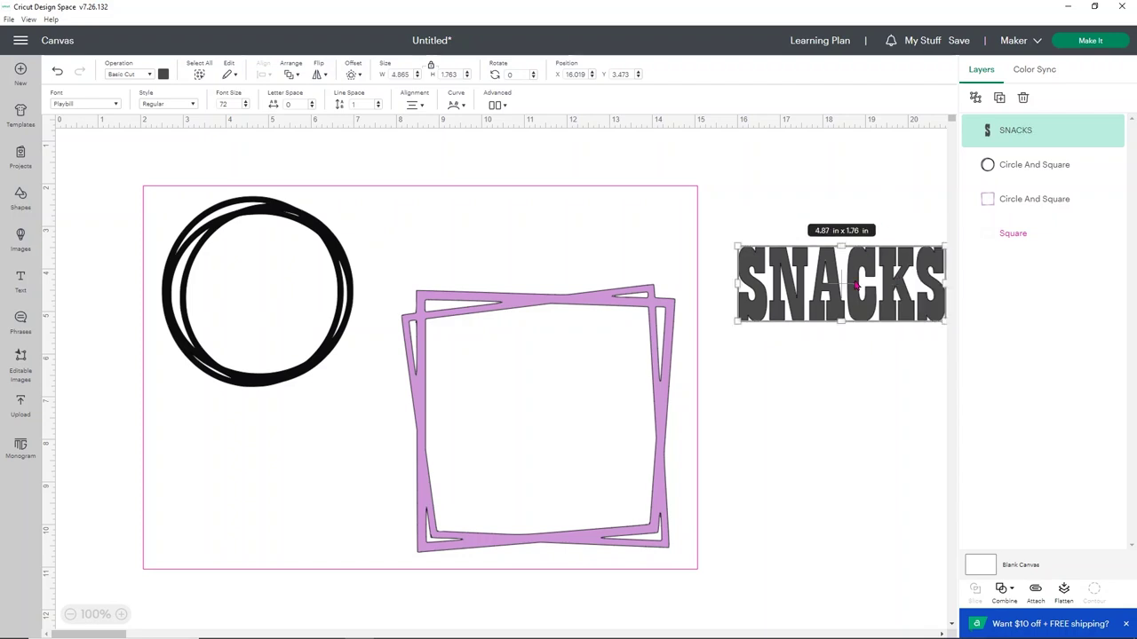
Move the "SNACKS" text inside the guide above the square frame and enlarge it to about 5.13 × 1.86 in
drag(866, 287, 558, 239)
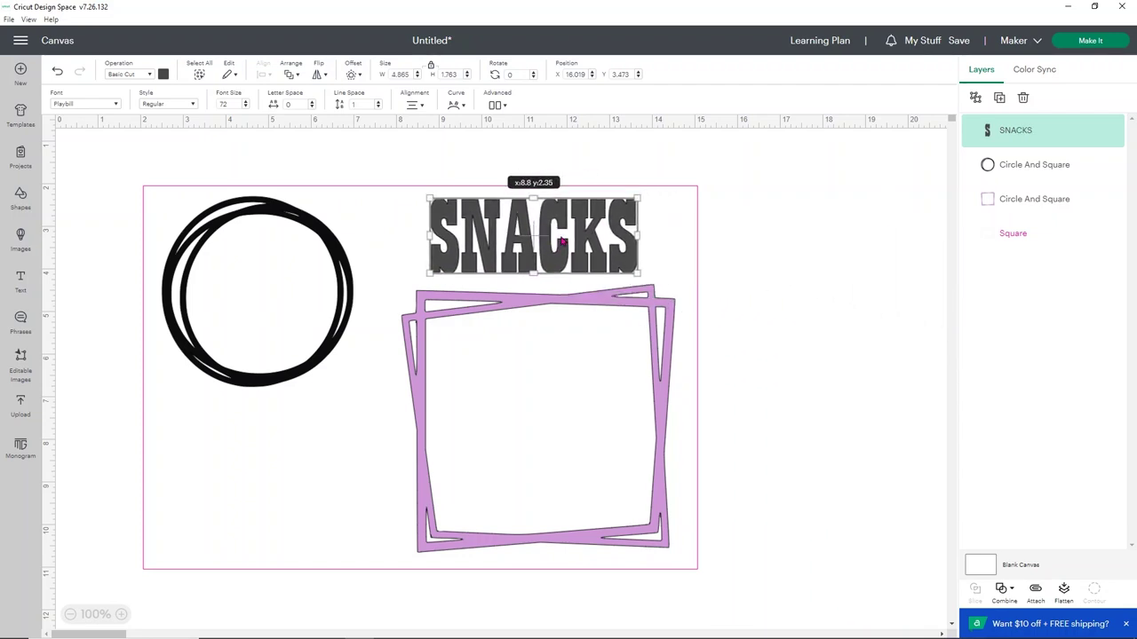
drag(634, 267, 649, 277)
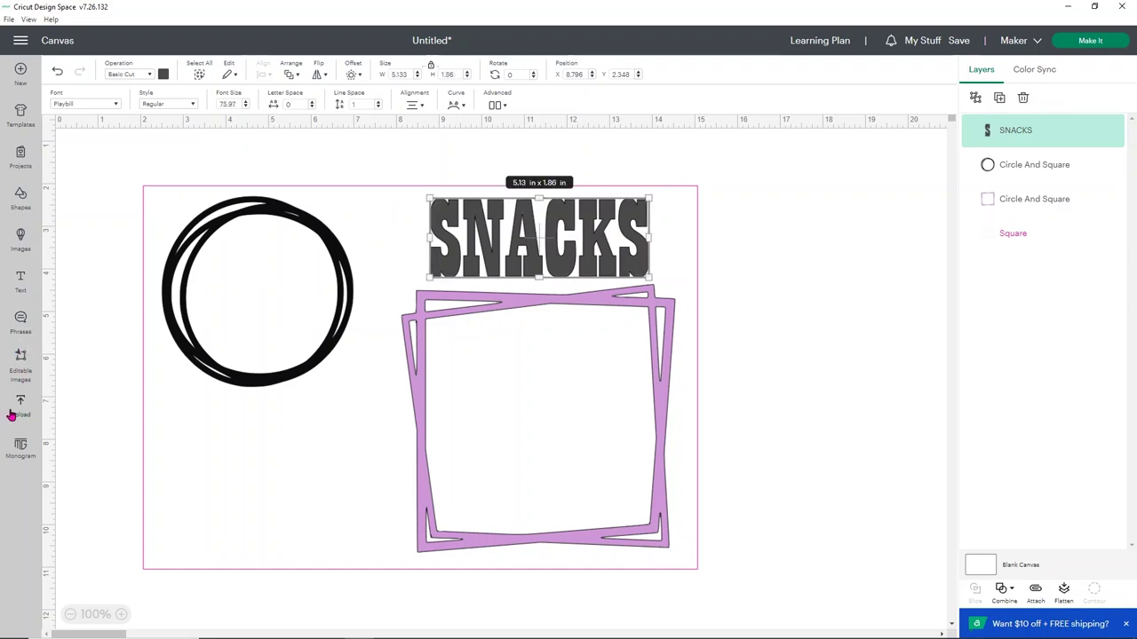
Add the text "DRINK" and place it below the circle frame, enlarged to about 5.59 × 2.37 in
click(24, 278)
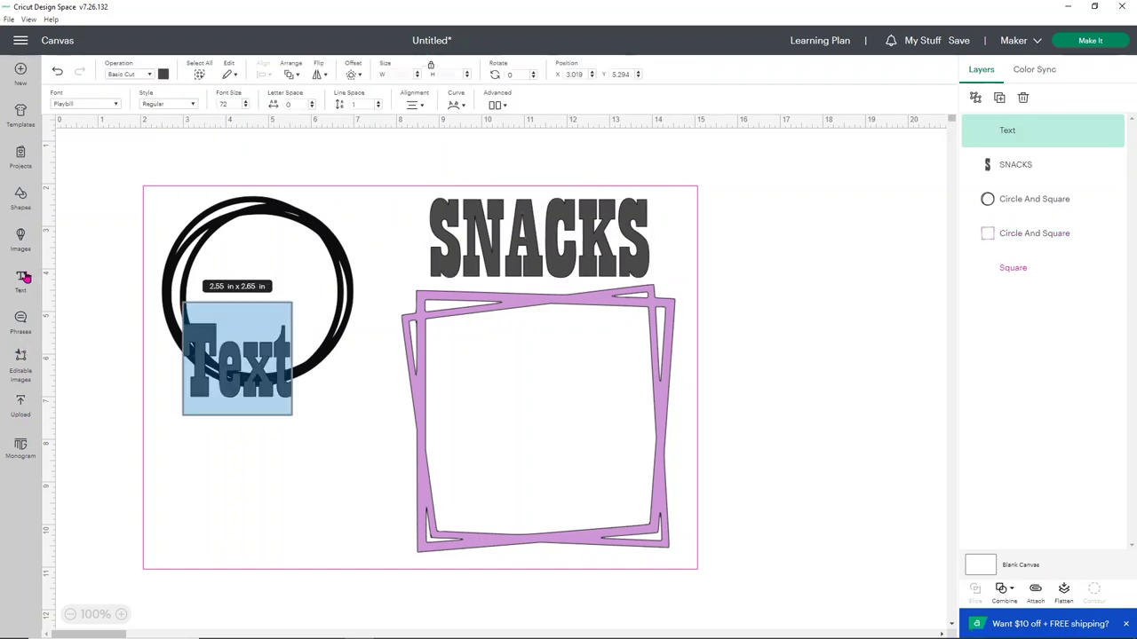
text(DRINK)
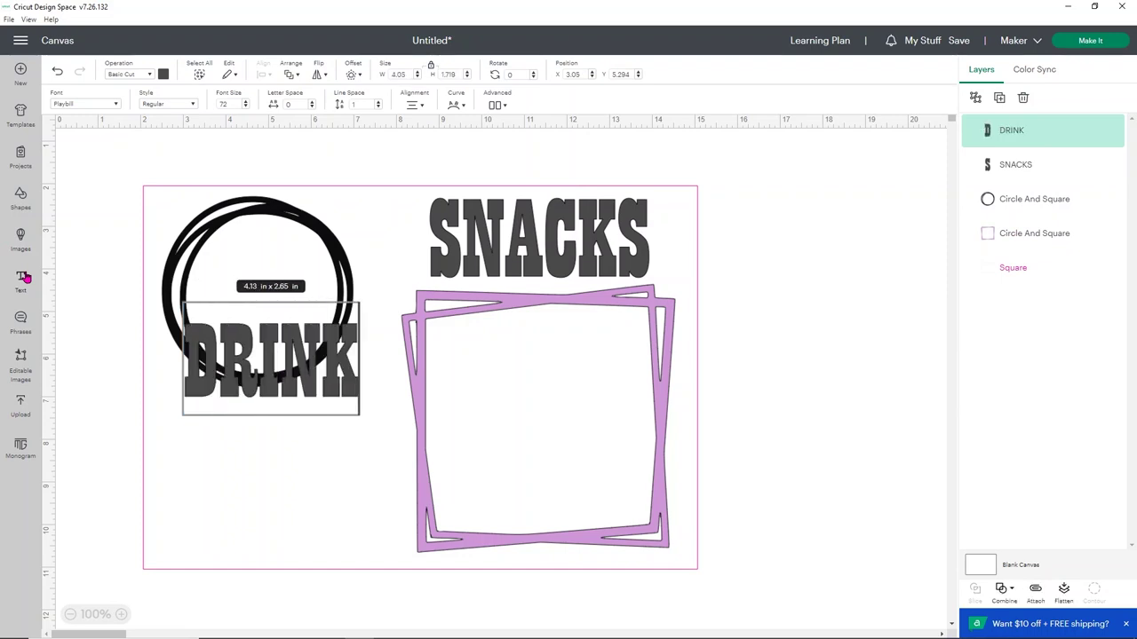
click(520, 316)
drag(325, 382, 397, 523)
click(299, 502)
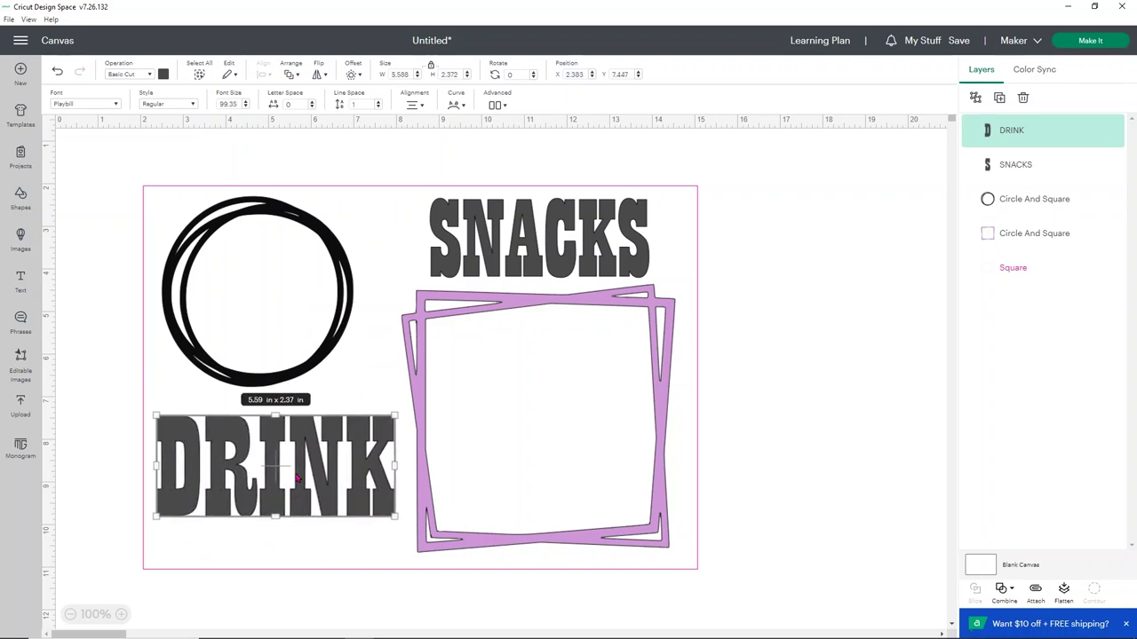
click(795, 290)
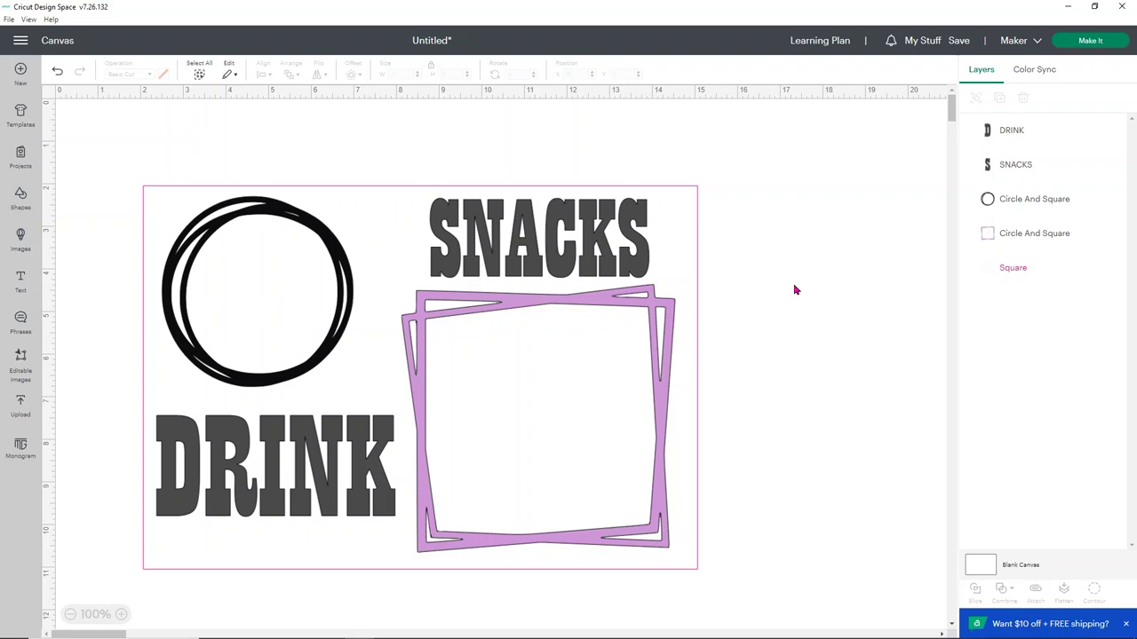
Change the material color of both the square frame and the circle frame to white
click(670, 309)
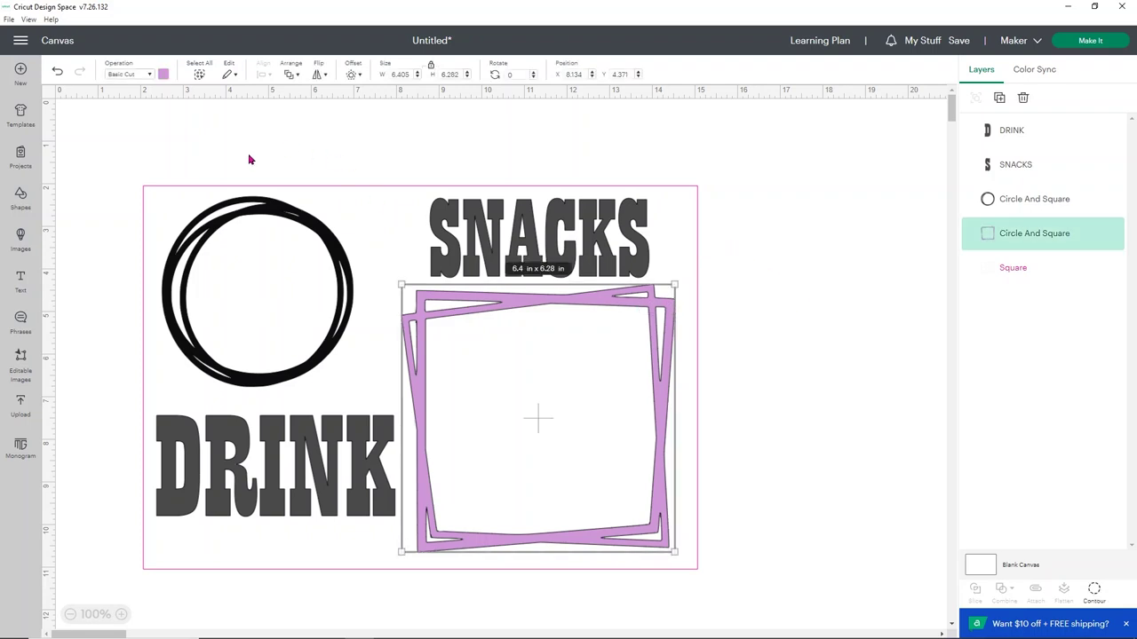
click(163, 73)
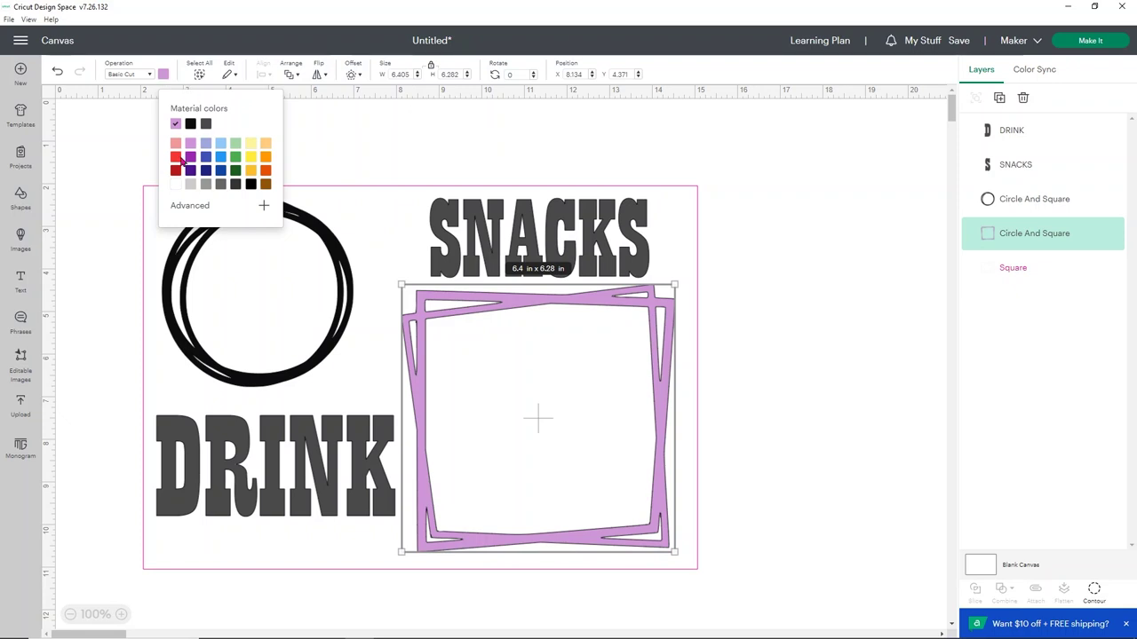
click(175, 183)
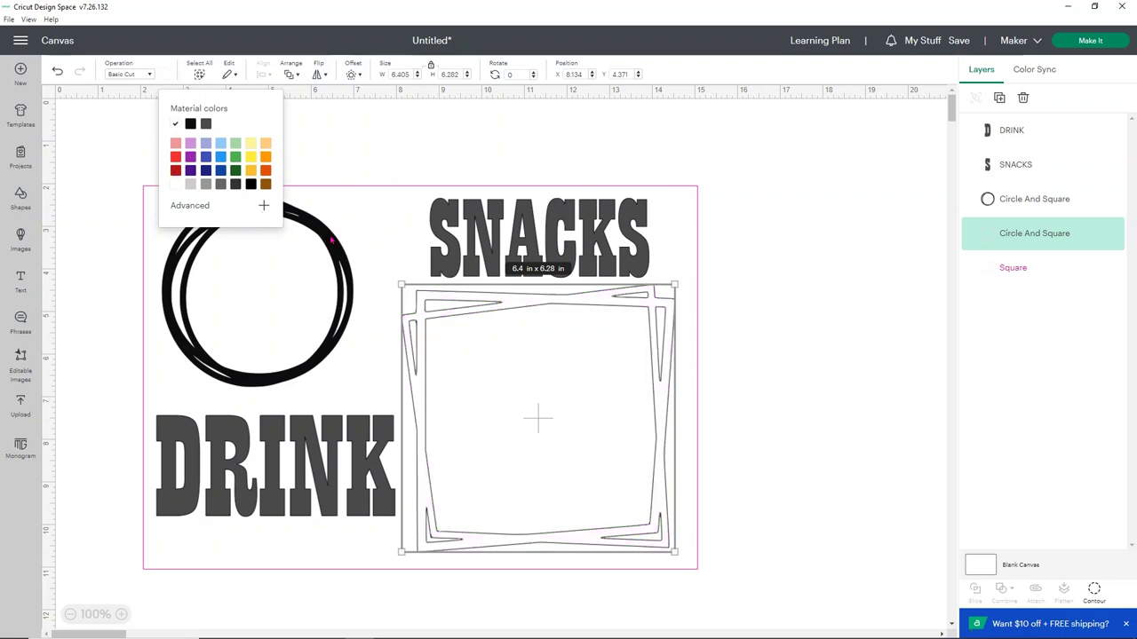
click(330, 238)
click(164, 73)
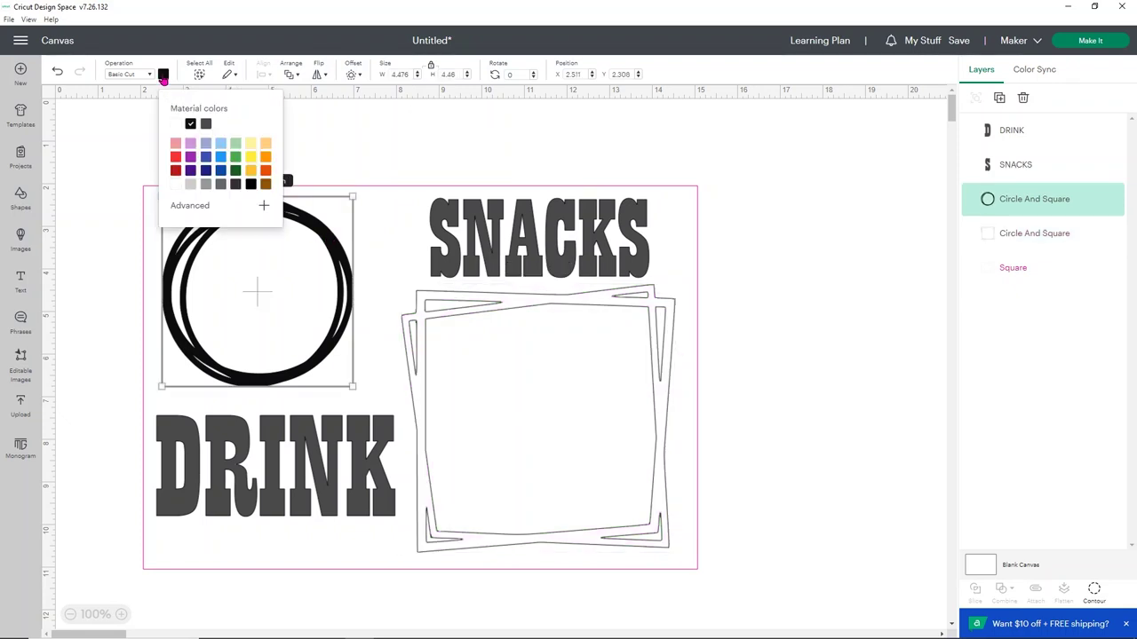
click(175, 183)
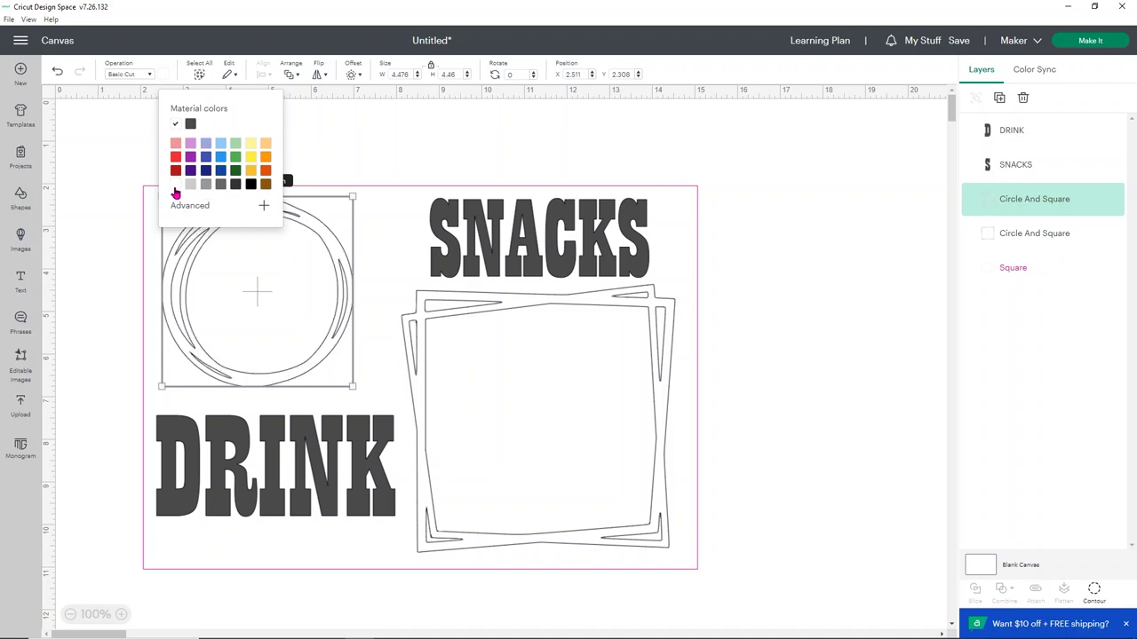
Color both the "SNACKS" and "DRINK" texts light blue
click(468, 263)
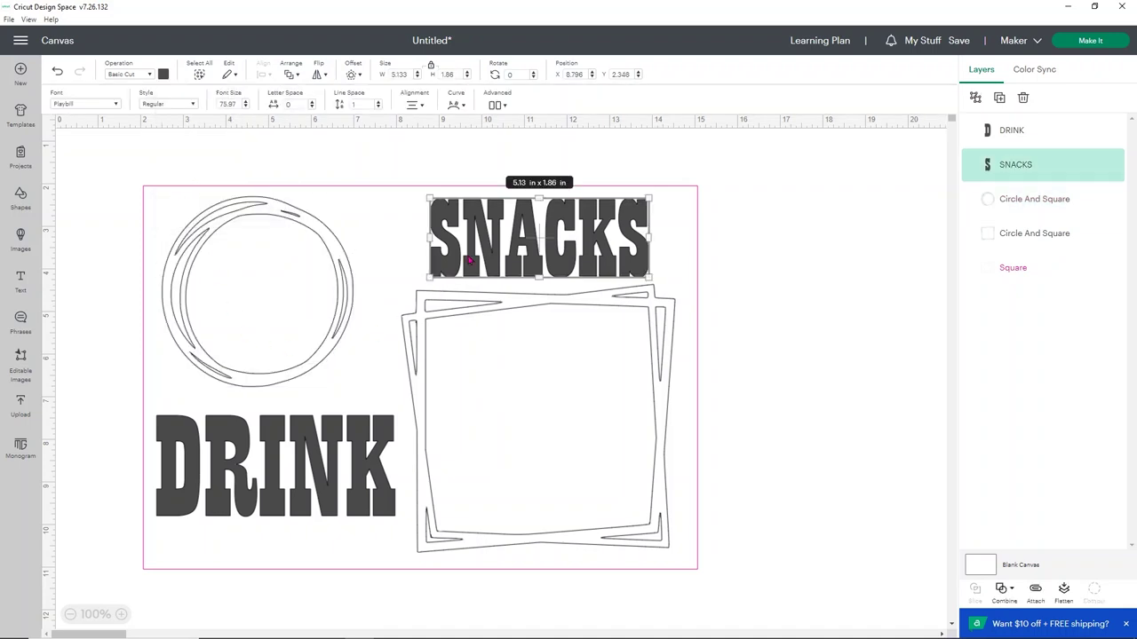
click(164, 75)
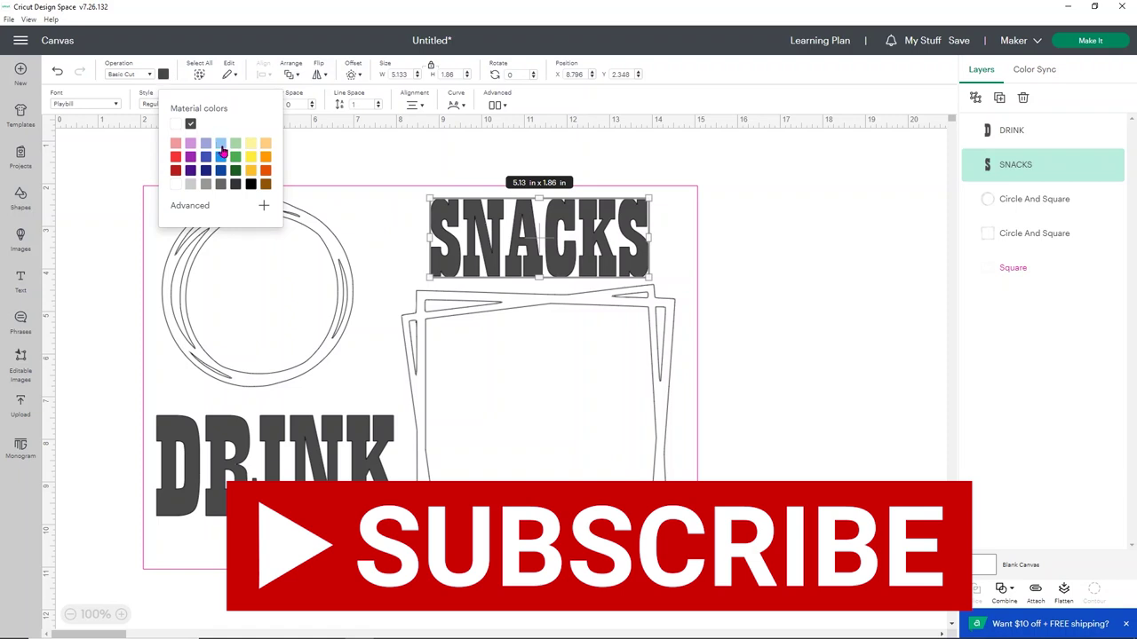
click(245, 411)
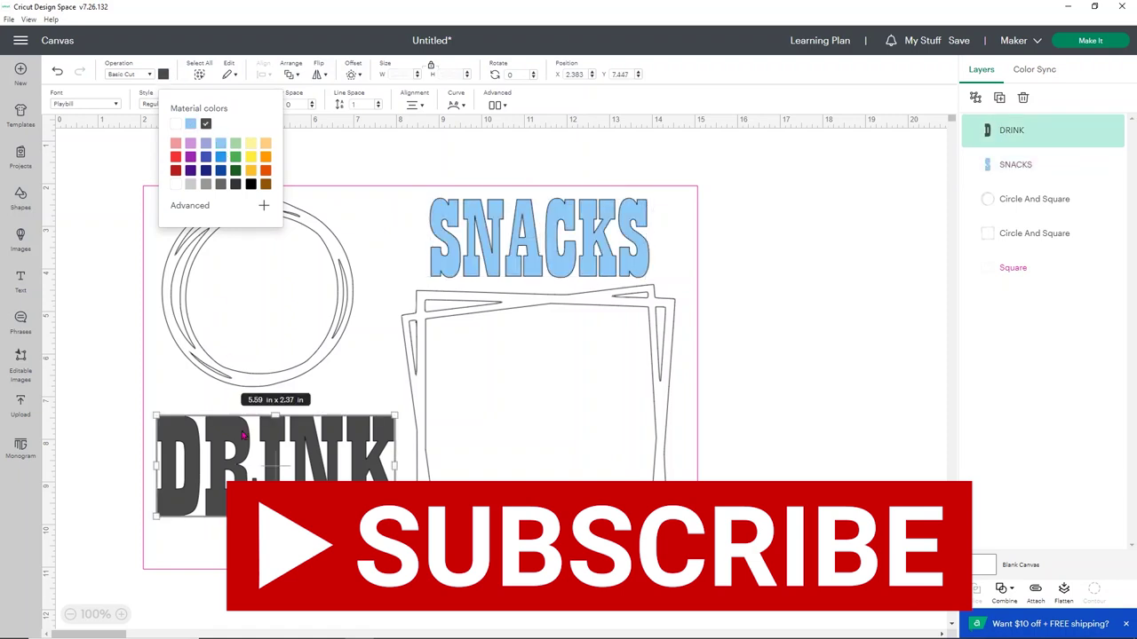
click(164, 75)
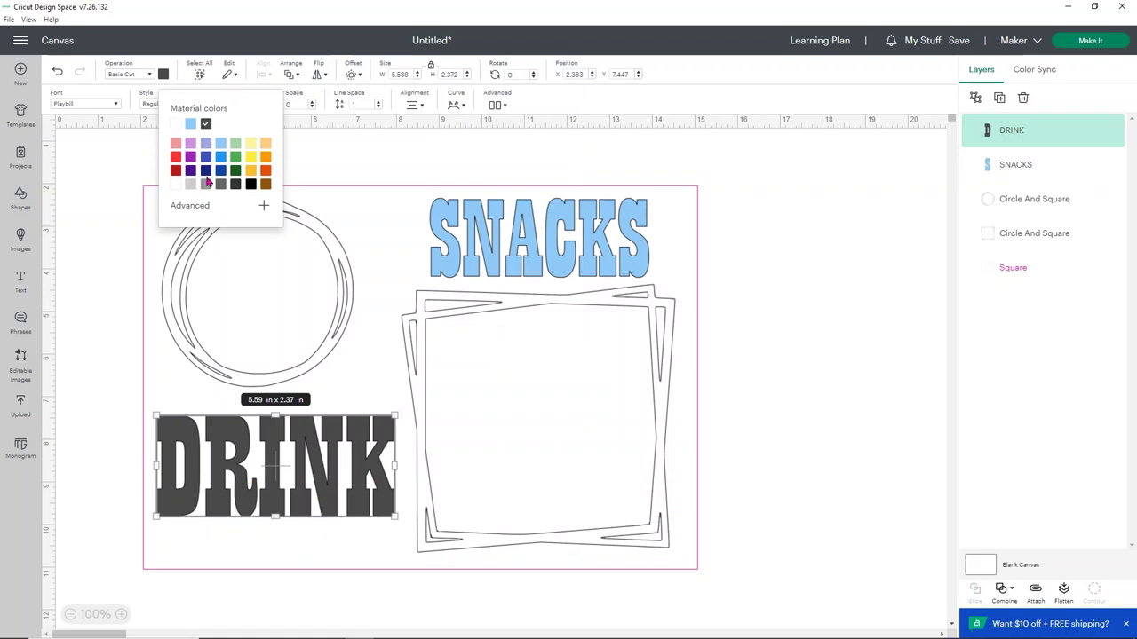
click(190, 124)
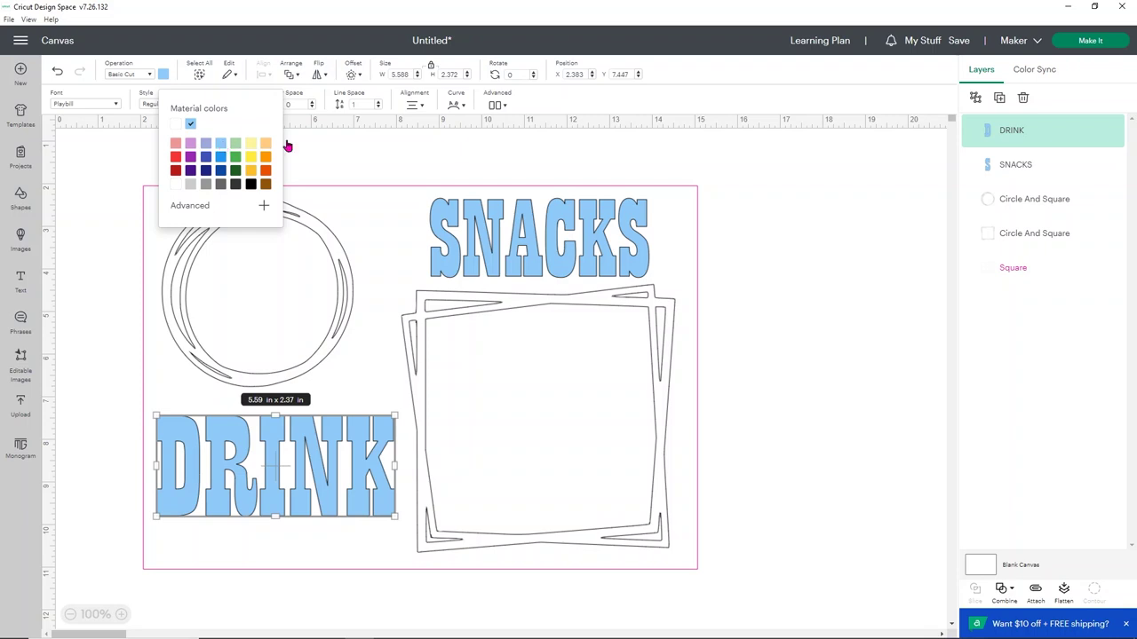
Apply a welded, rounded-corner offset of 0.1 in around the "SNACKS" text
click(460, 220)
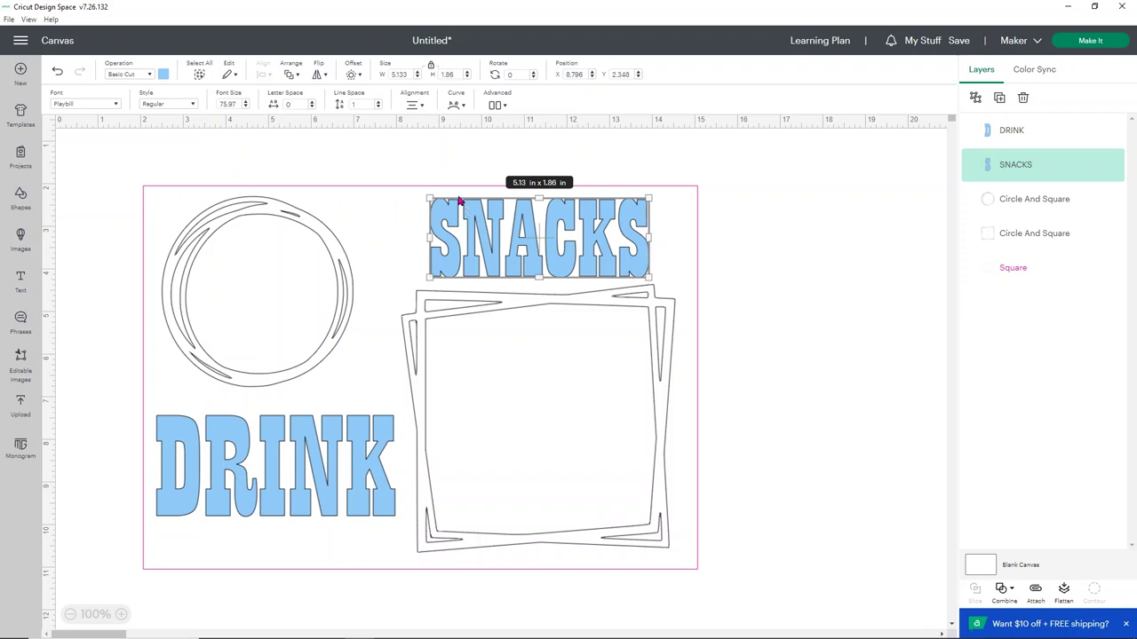
click(350, 75)
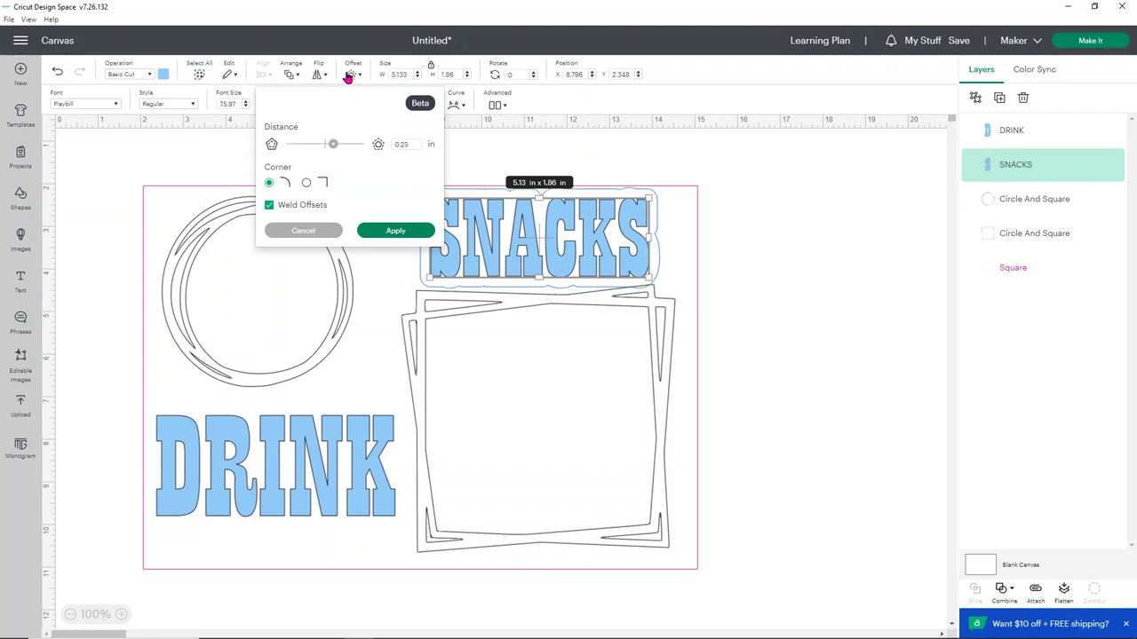
click(405, 143)
text(0.1)
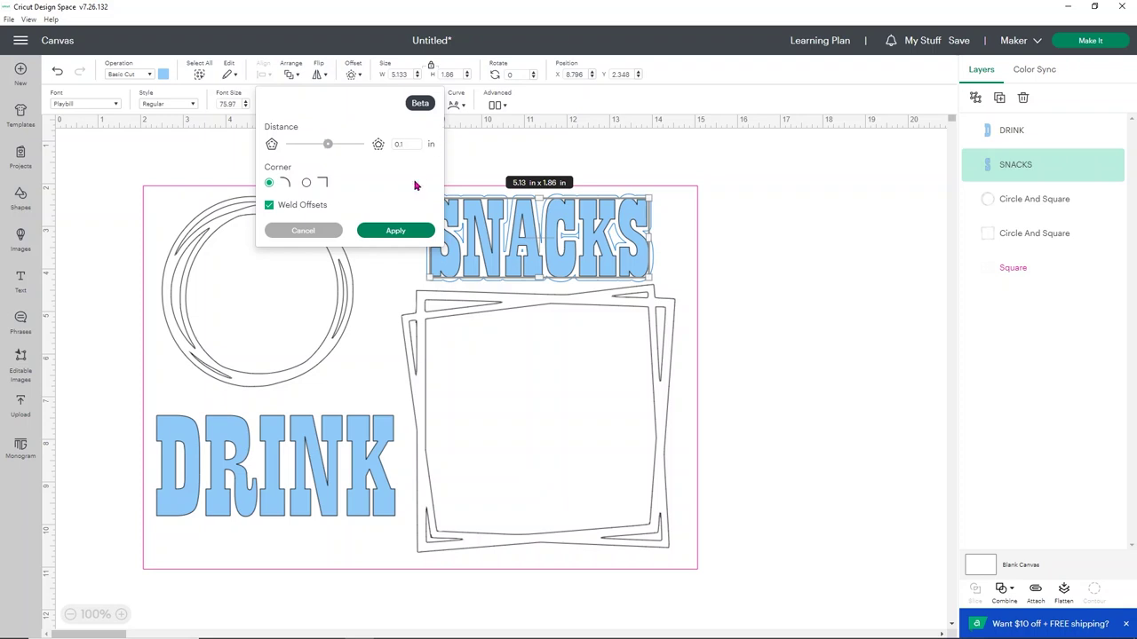
click(413, 230)
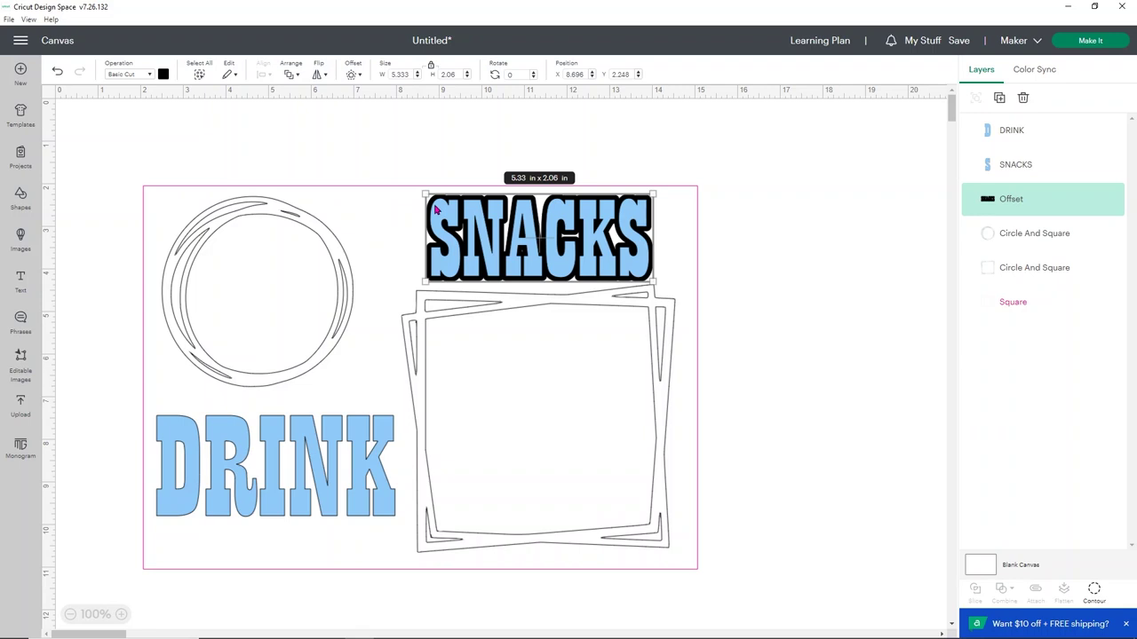
Apply the same 0.1 in welded, rounded-corner offset around the "DRINK" text
click(371, 435)
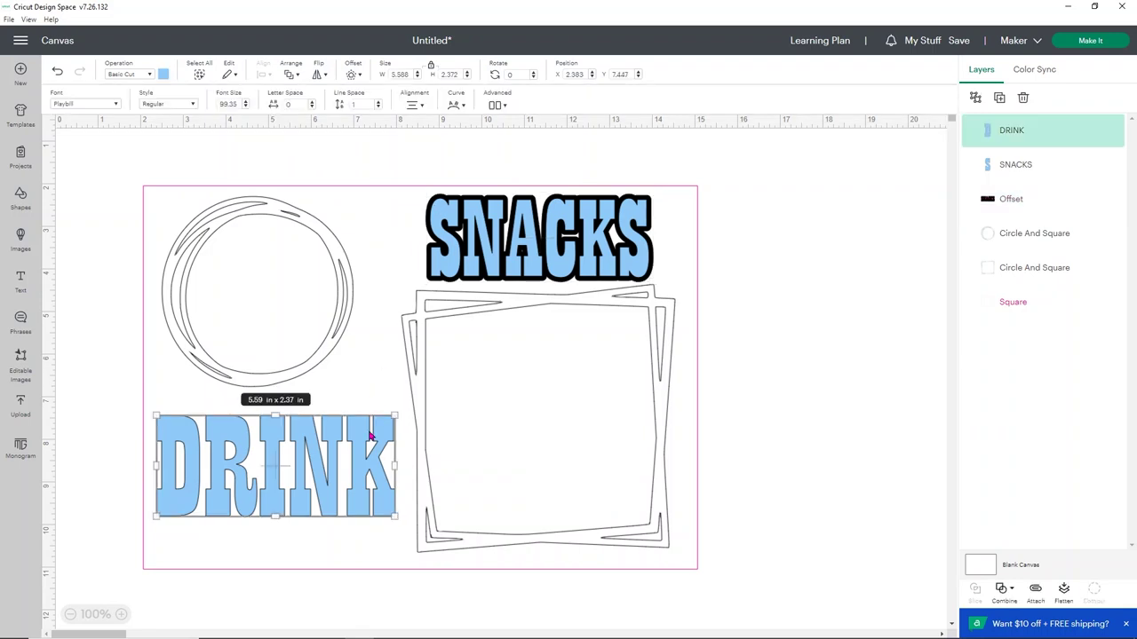
click(352, 75)
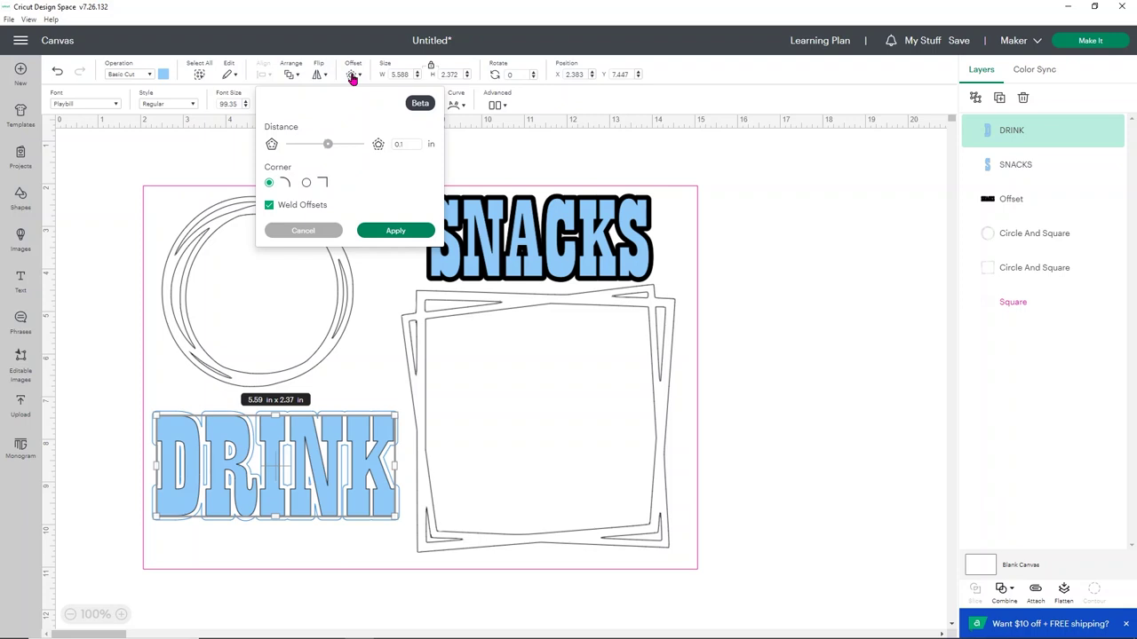
click(396, 231)
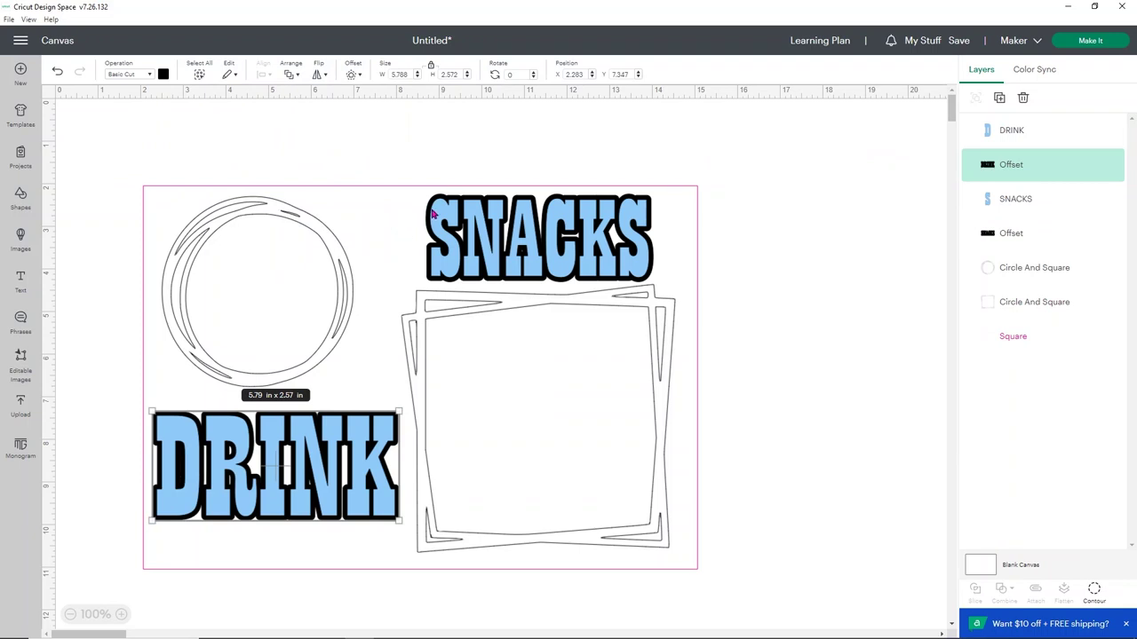
Color the offsets behind "SNACKS" and "DRINK" light yellow
click(435, 217)
click(432, 215)
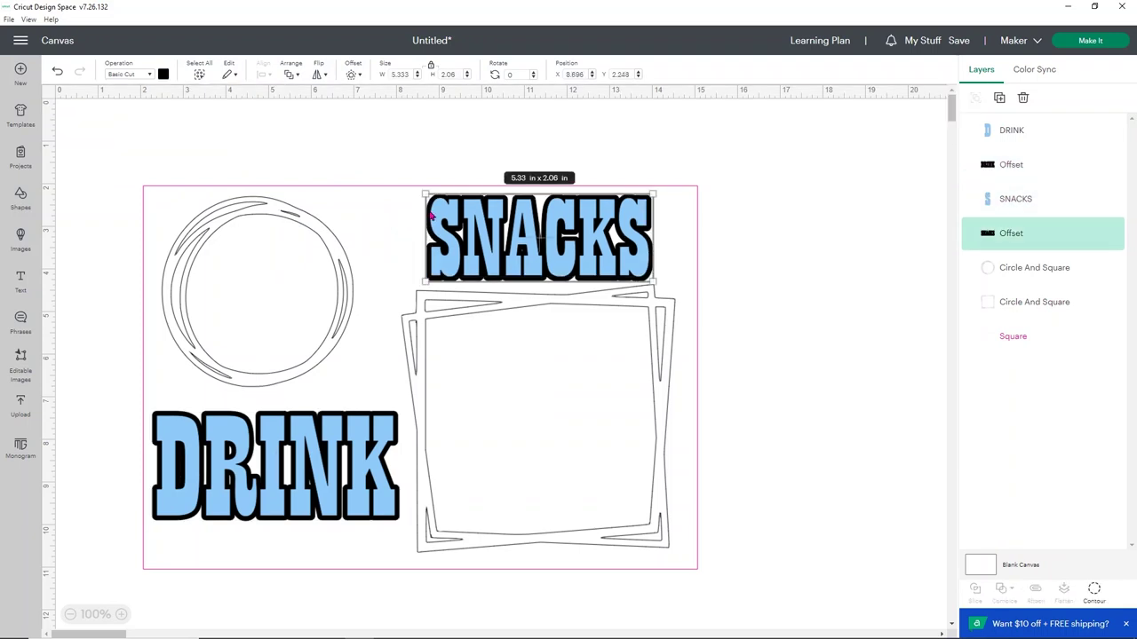
click(163, 75)
click(250, 145)
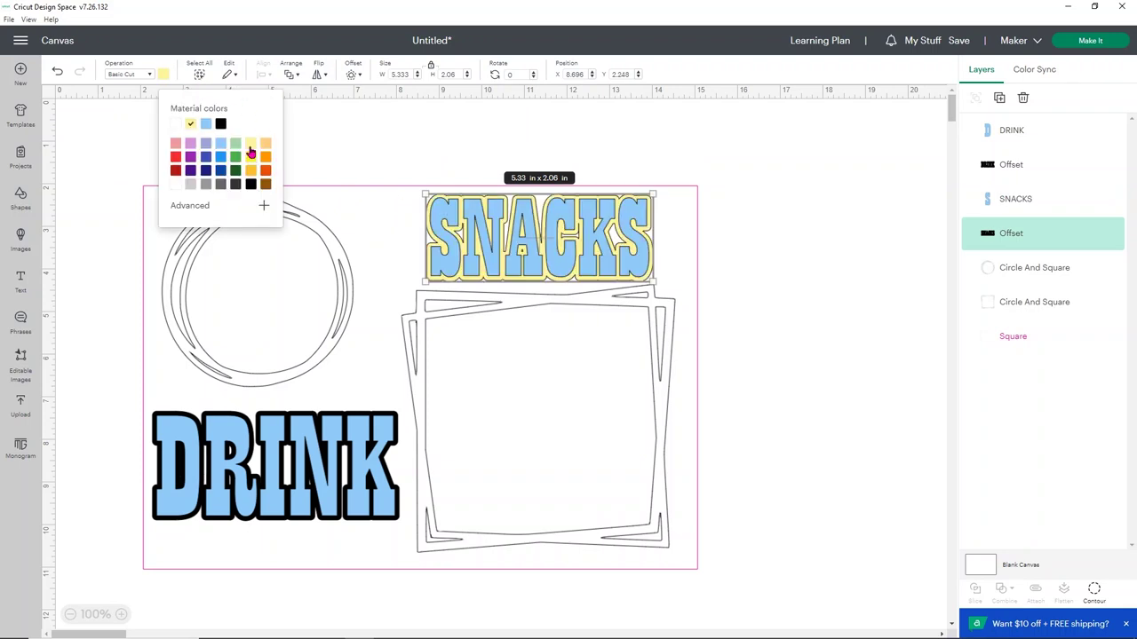
click(1008, 169)
click(164, 75)
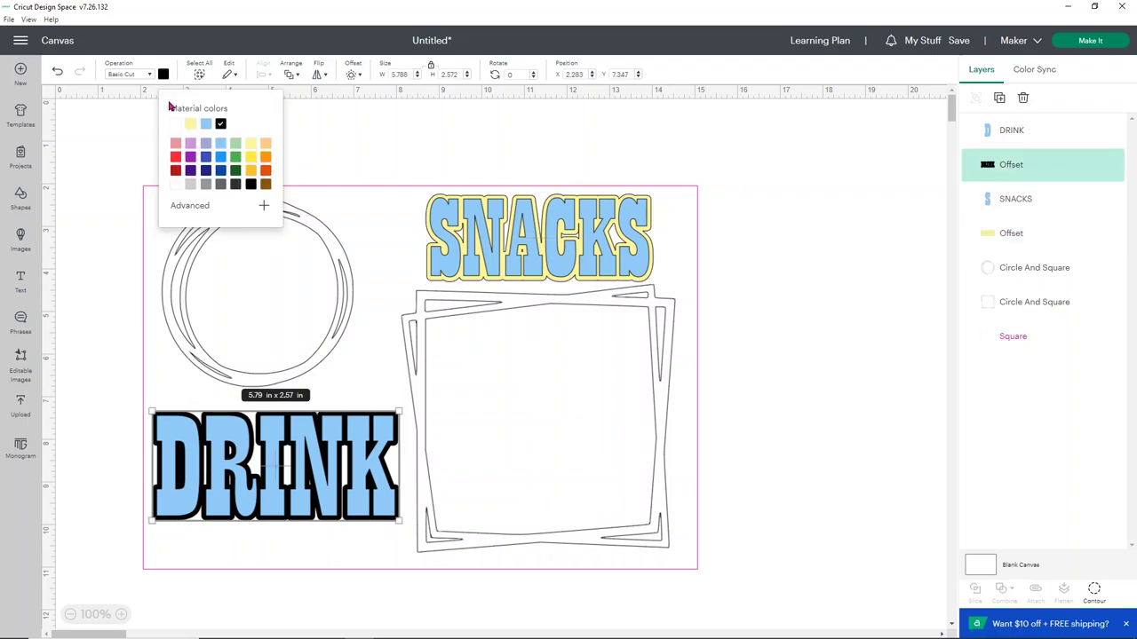
click(249, 143)
click(748, 237)
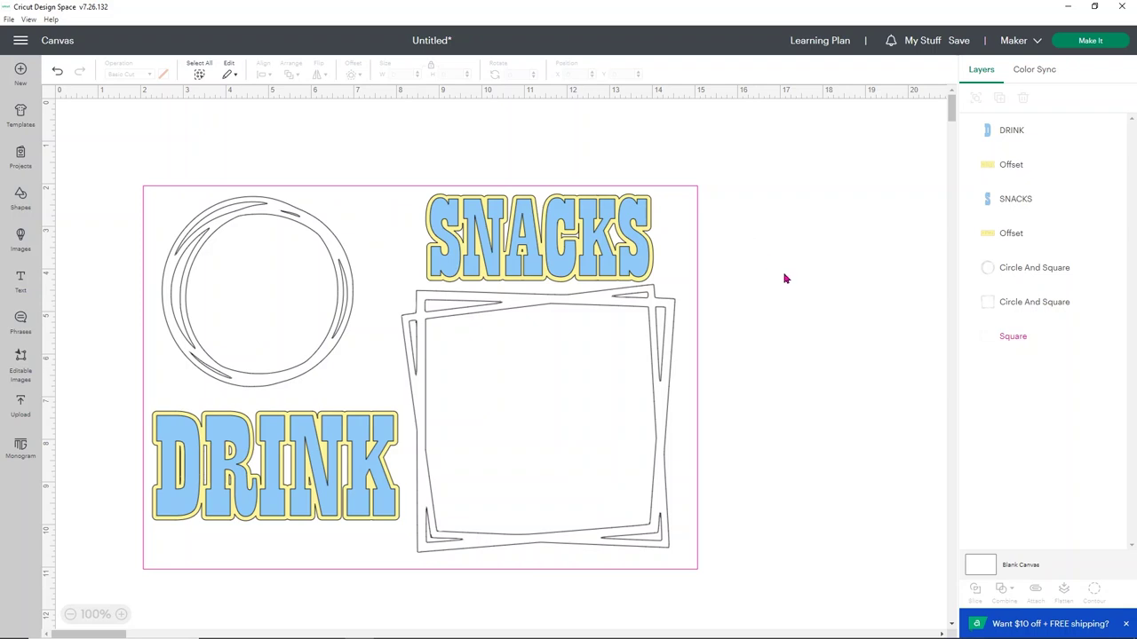
Change the canvas background color to black so the white frames stand out
click(1006, 566)
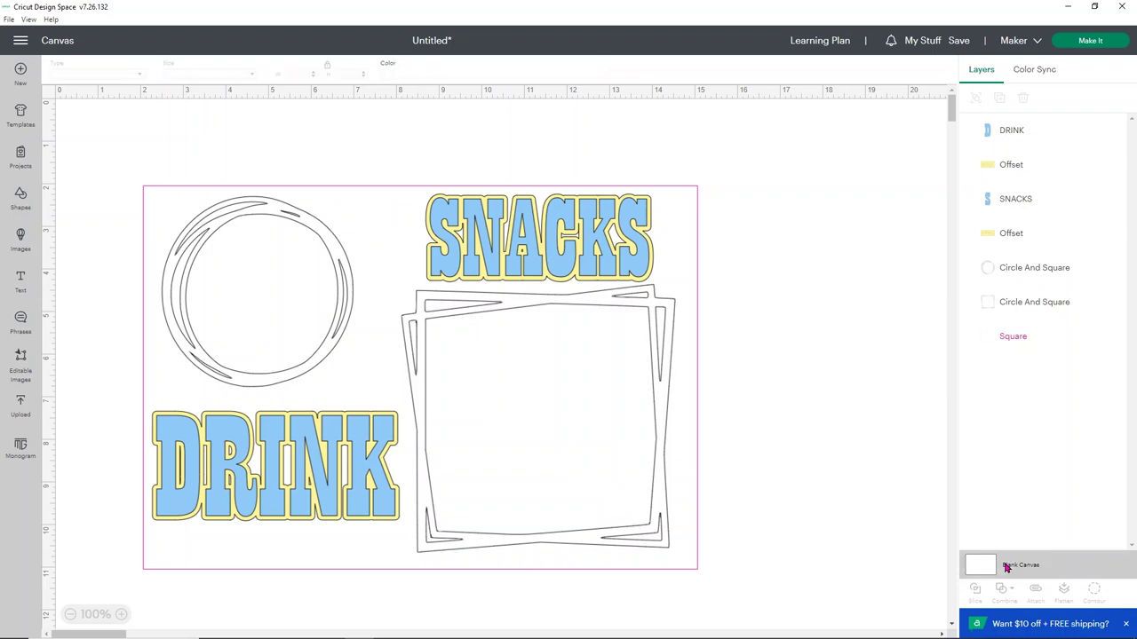
click(384, 78)
click(473, 176)
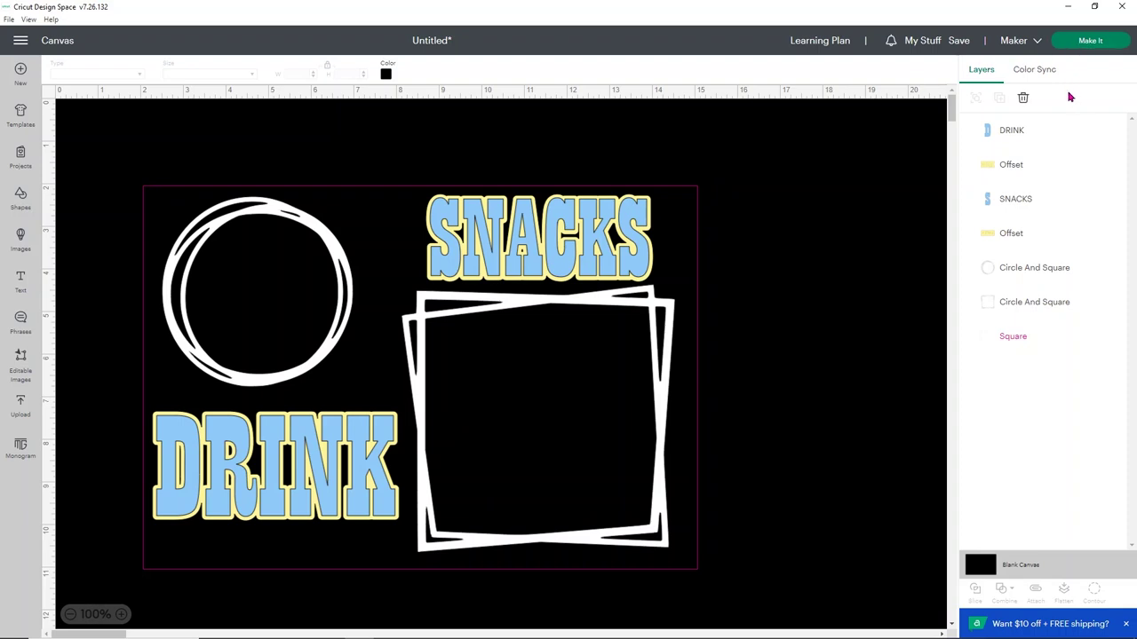
Save the project with the title "tray design"
click(961, 44)
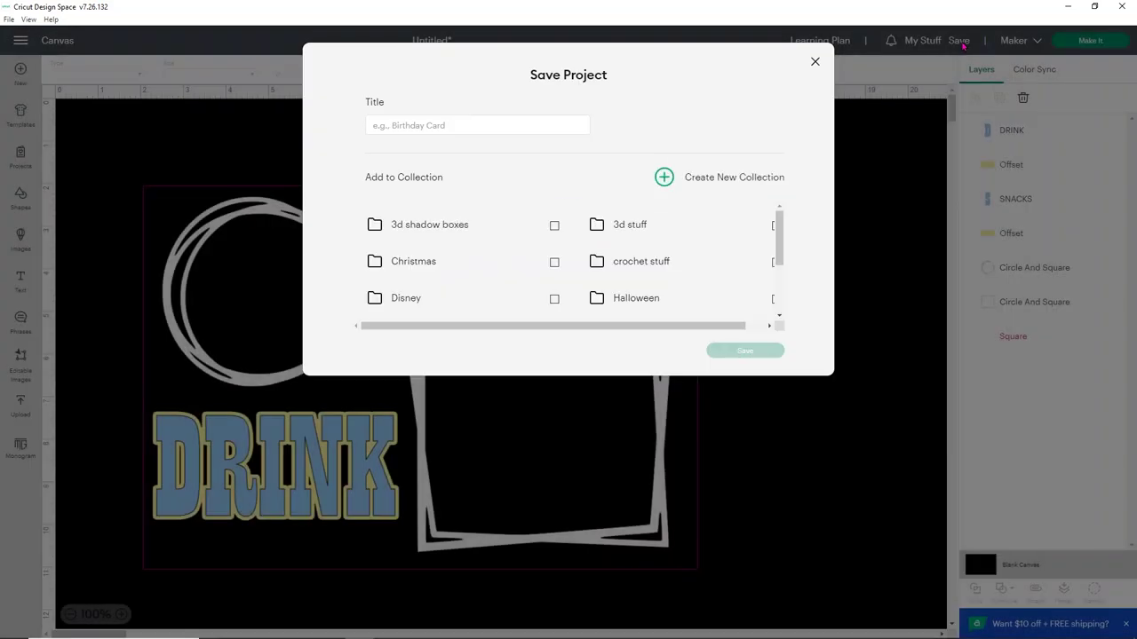
click(485, 119)
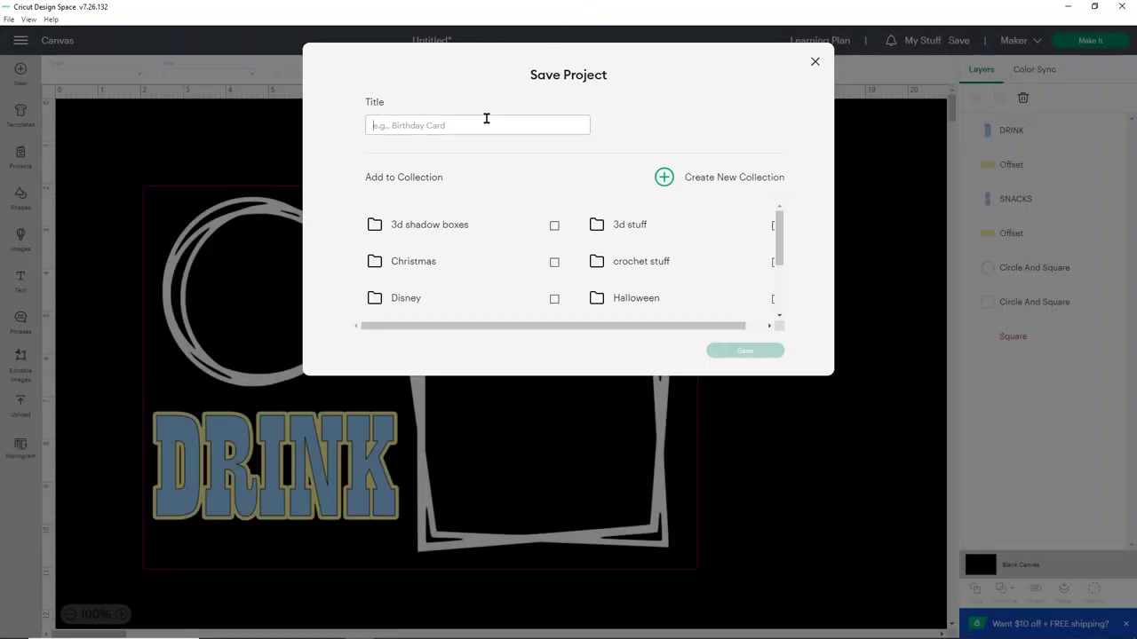
text(tray design)
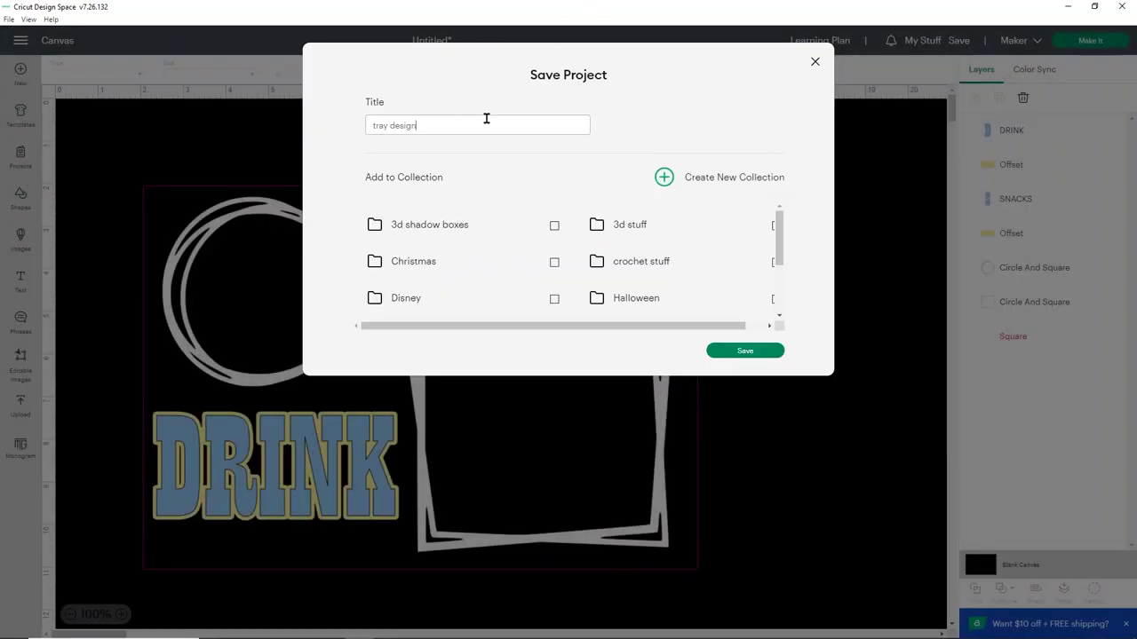
click(721, 351)
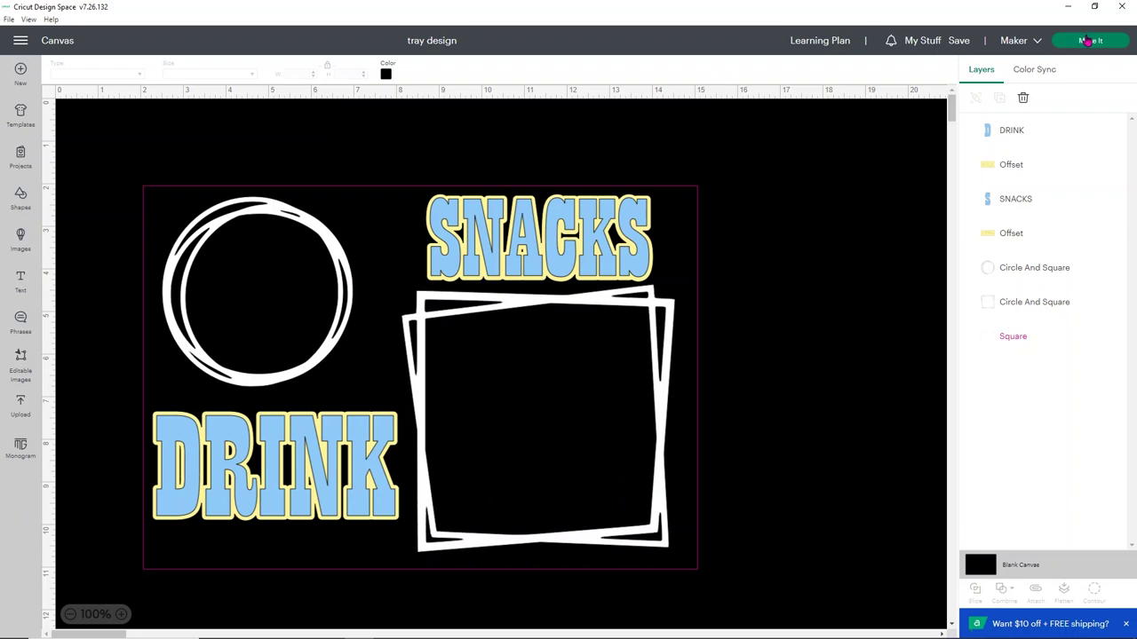
Send the design to mat preparation and place the circle frame inside the square frame on the white mat
click(1088, 41)
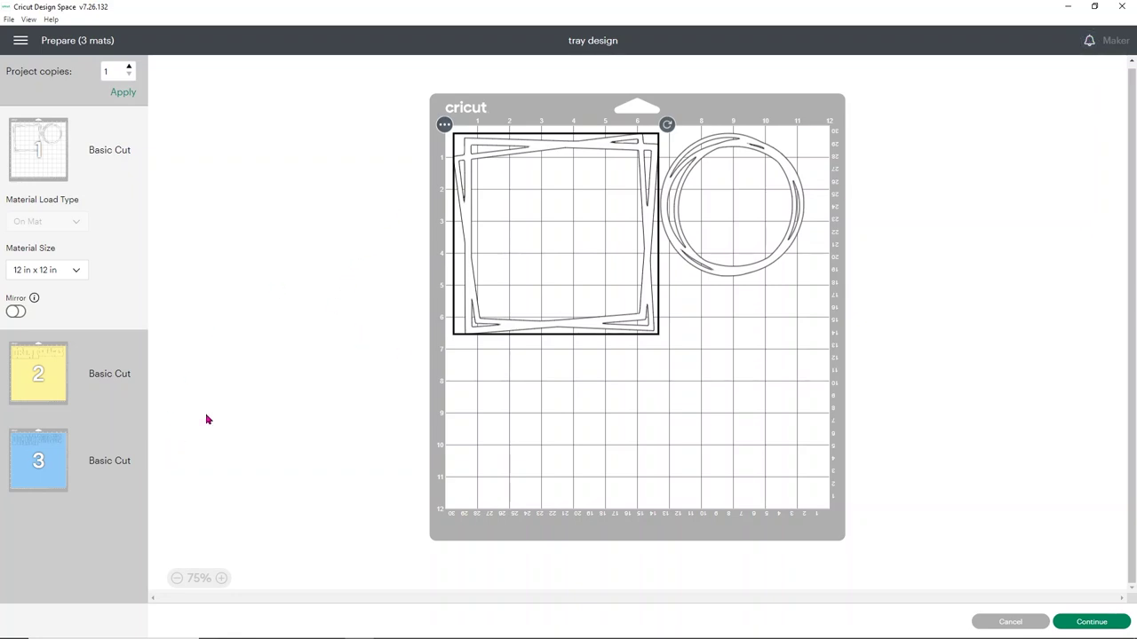
drag(787, 167, 610, 195)
click(955, 146)
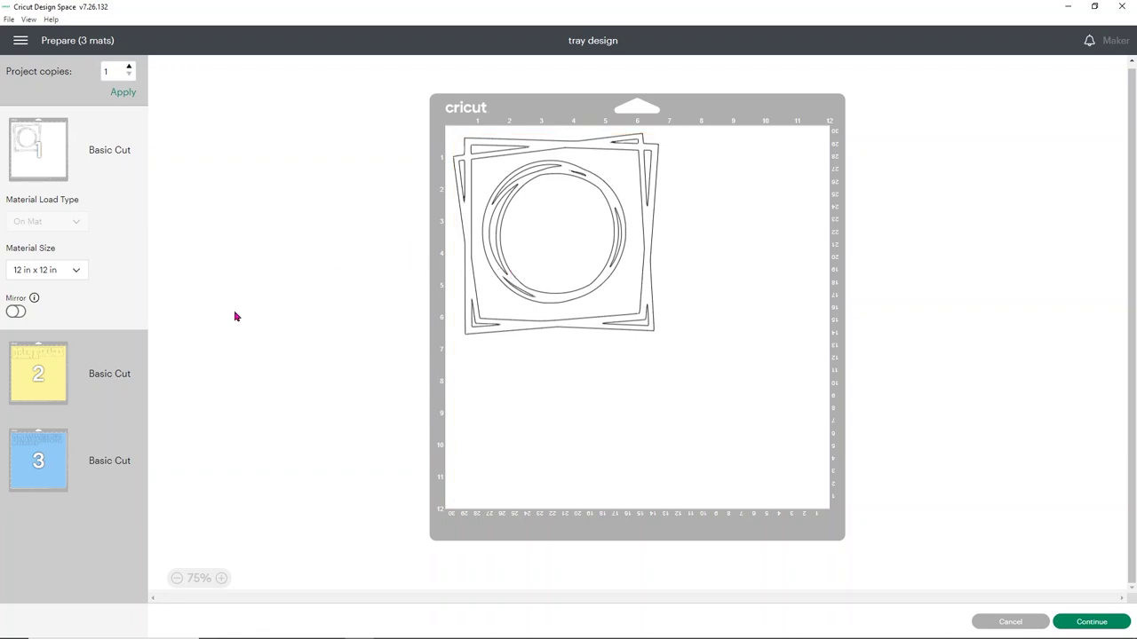
On the blue mat, move "DRINK" down to about mid-height along the left edge and place "SNACKS" directly beneath it
click(20, 367)
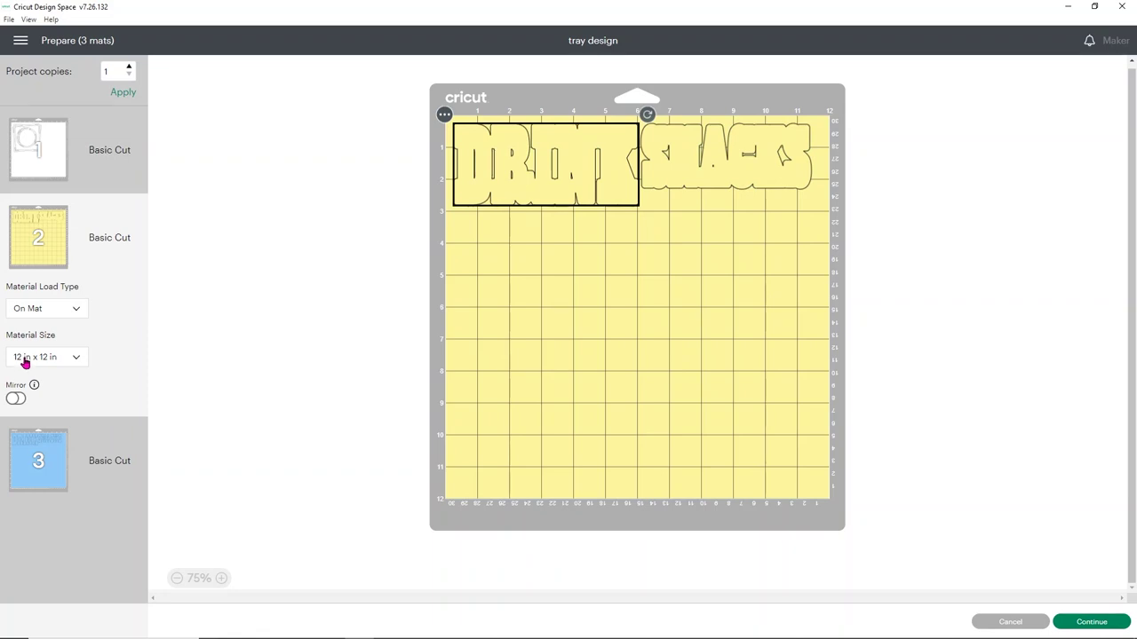
click(56, 457)
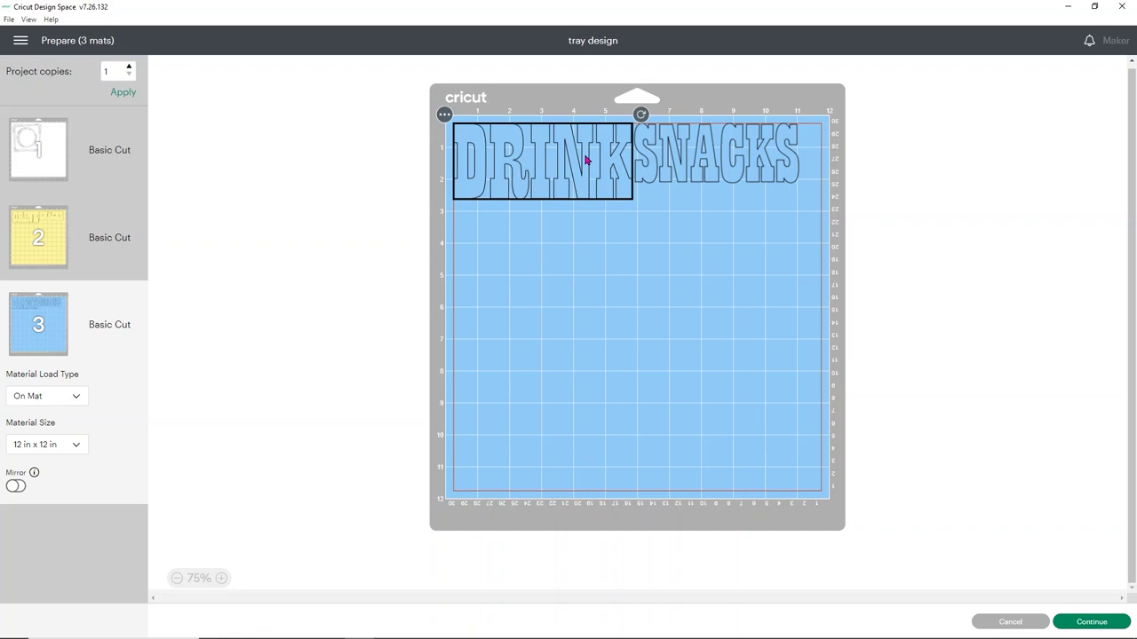
drag(586, 160, 524, 413)
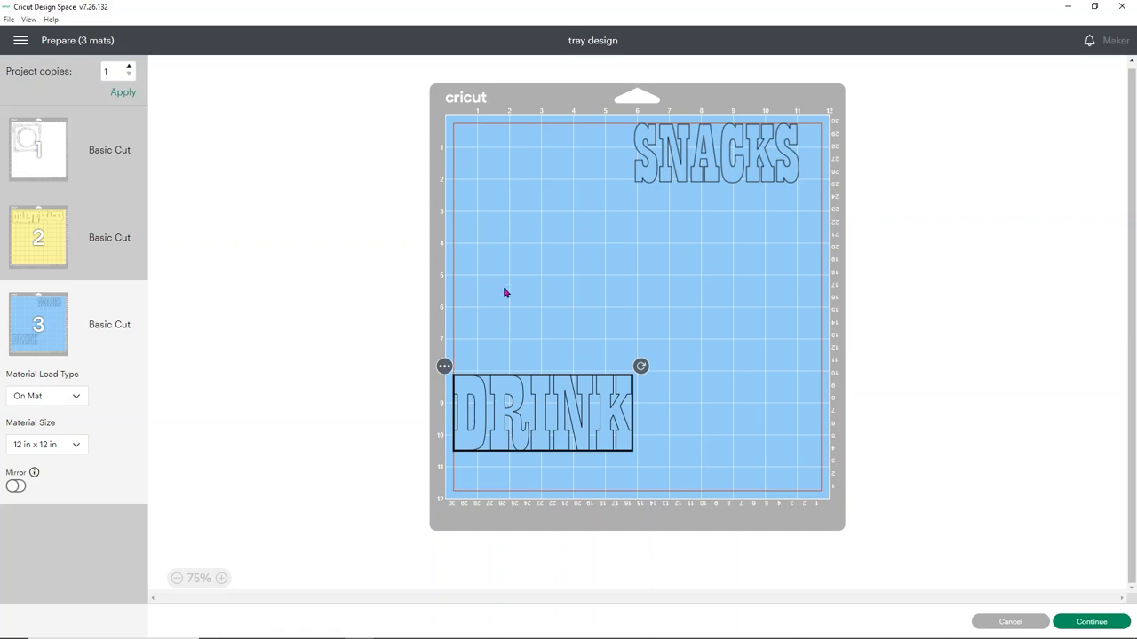
drag(512, 414, 508, 335)
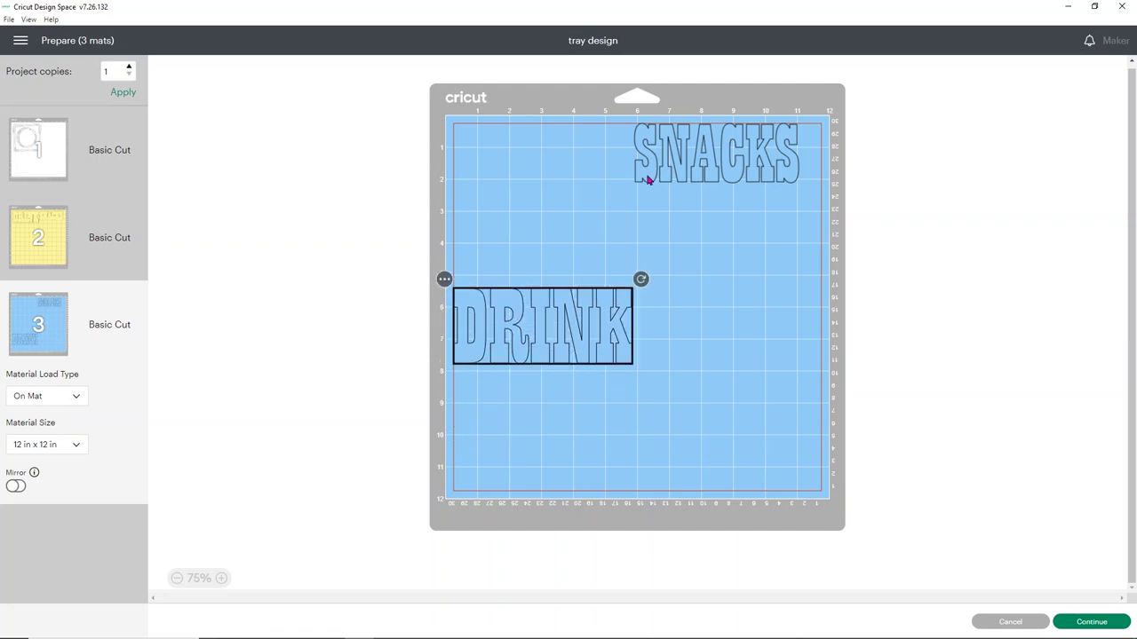
drag(680, 169, 502, 404)
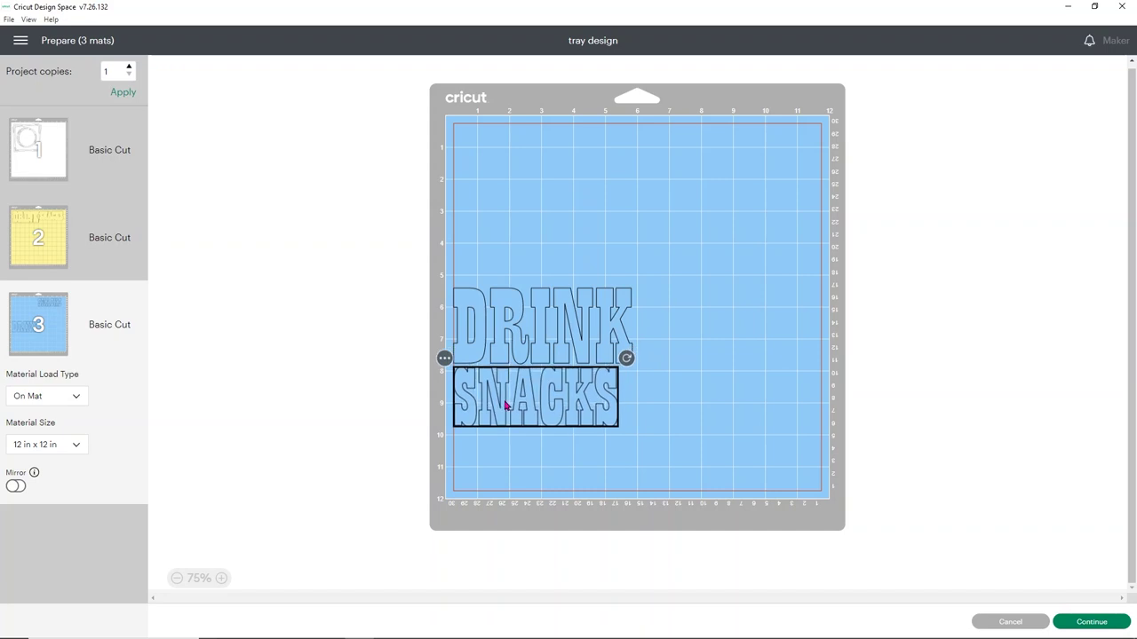
click(489, 397)
click(490, 397)
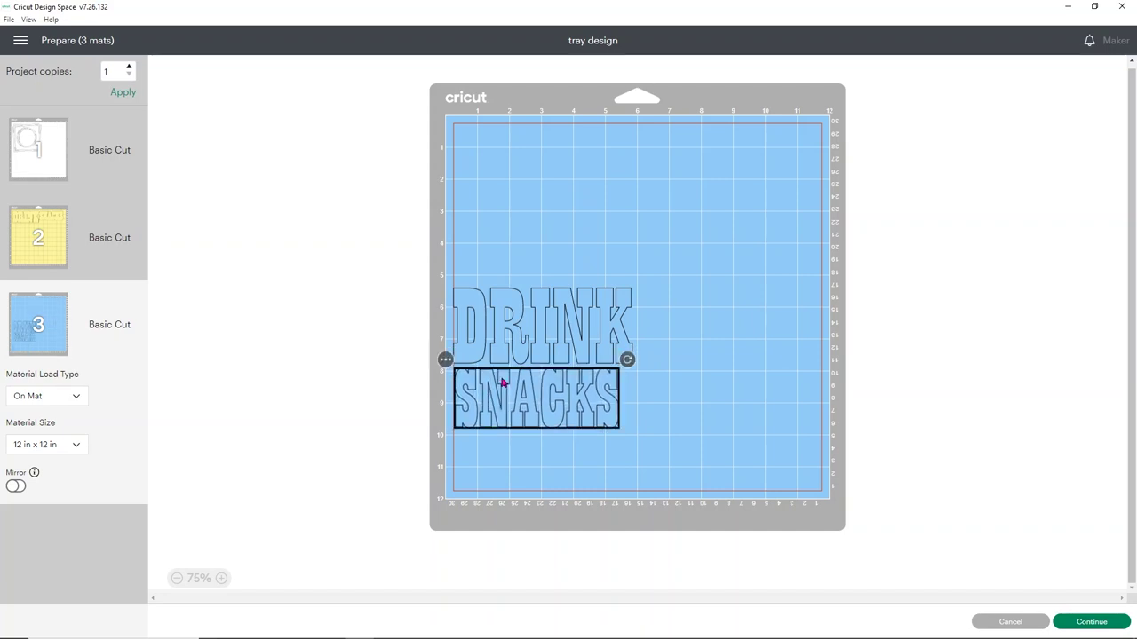
Rearrange "DRINK" and "SNACKS" side by side along the lower edge of the blue mat, with "DRINK" at the left
drag(492, 378, 528, 257)
drag(506, 325, 485, 478)
drag(551, 220, 723, 459)
click(1009, 308)
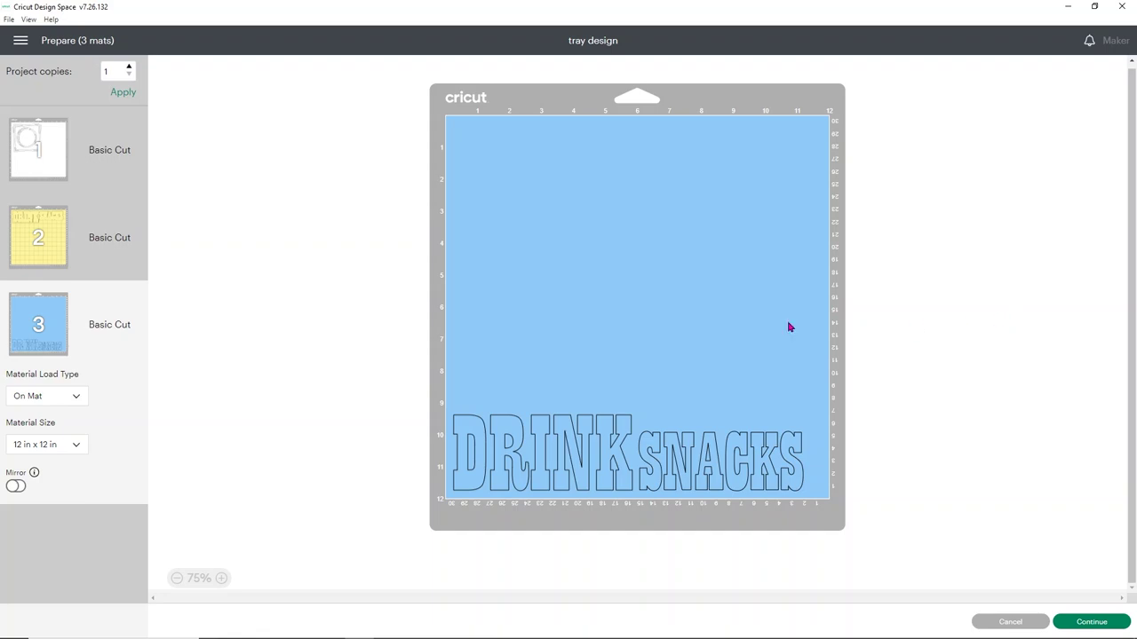
Review the cut layouts on the white frames mat and the yellow offsets mat
click(126, 174)
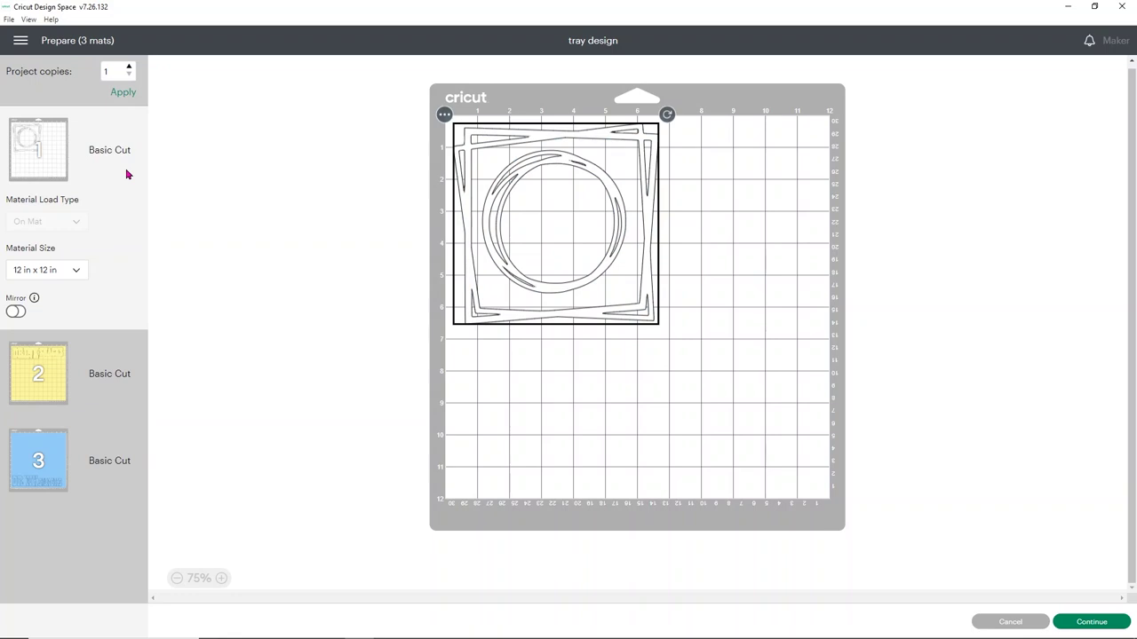
click(96, 348)
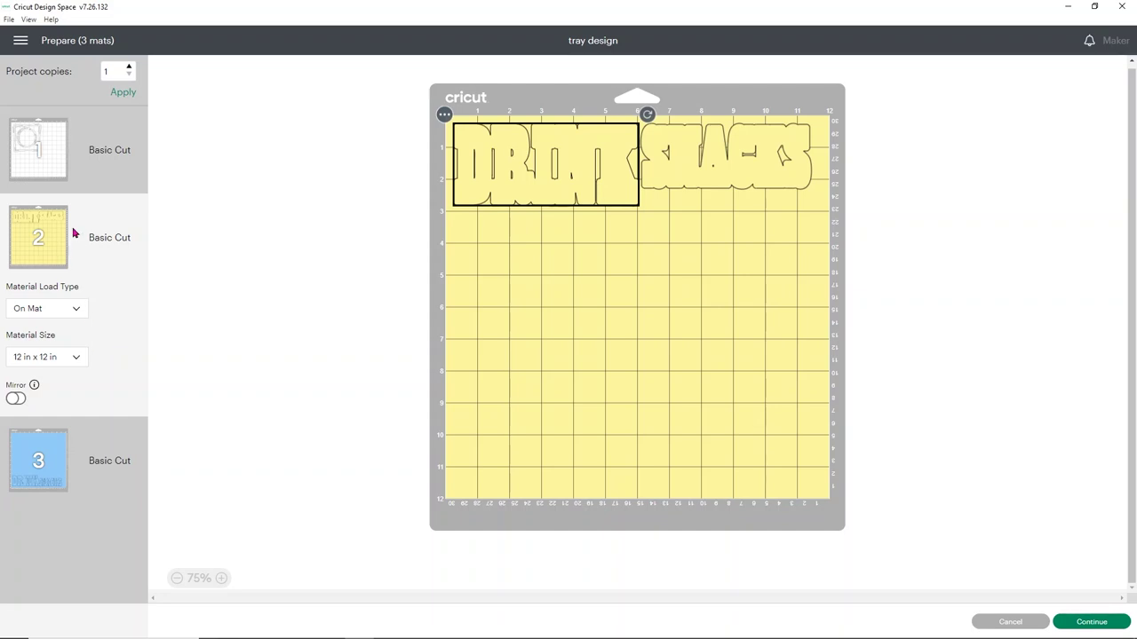
click(107, 168)
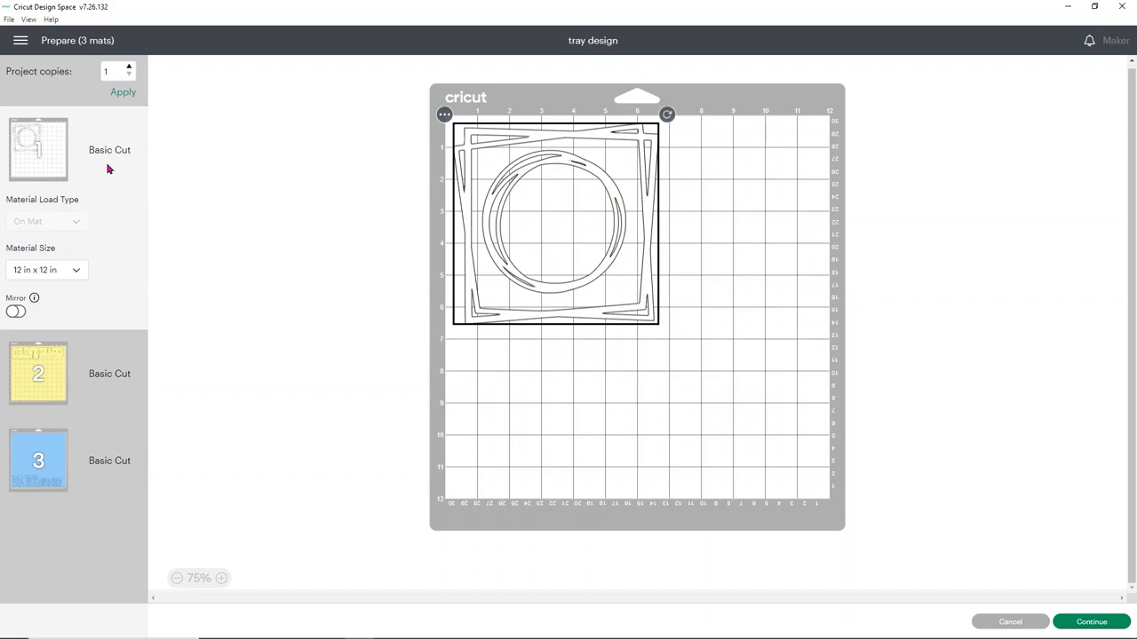